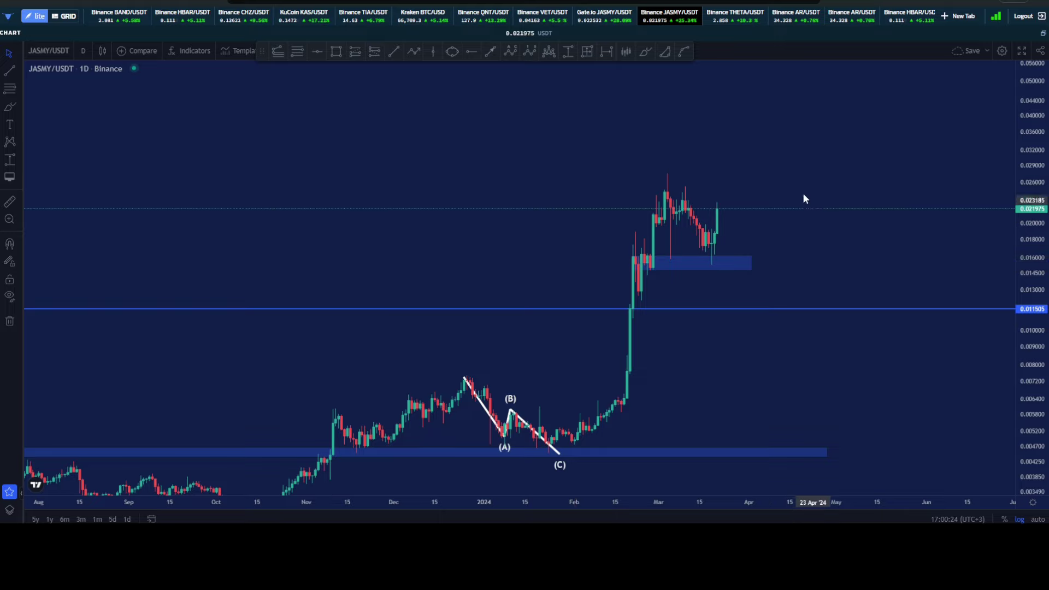
Step: Measure the JASMY/USDT price drop from the early-March high to the 19 March low with the Price Range tool
scroll(803, 196, "up", 3)
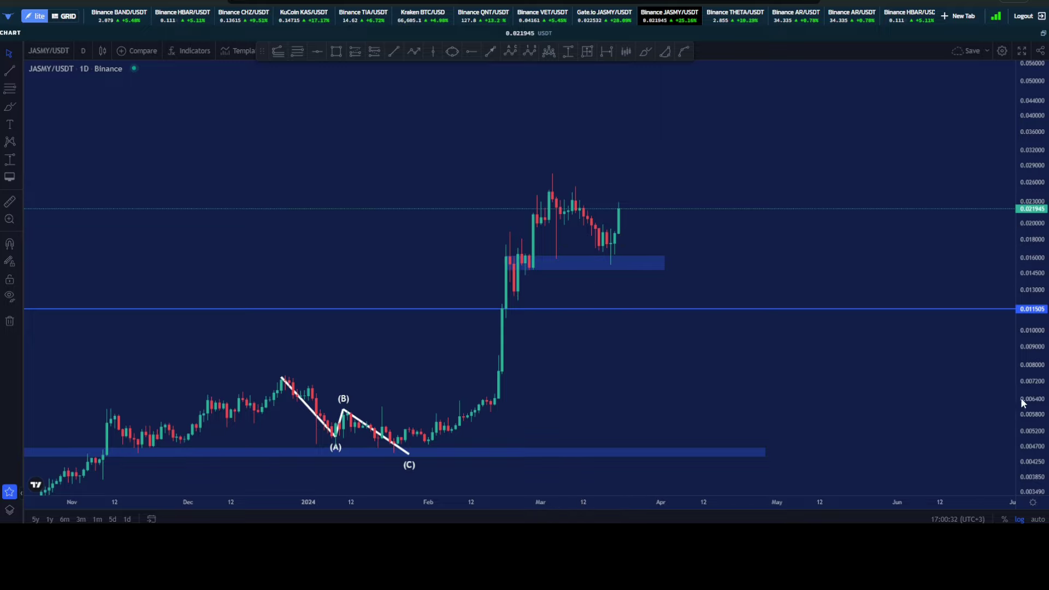
left_click_drag(1024, 405, 1013, 340)
left_click_drag(532, 208, 332, 195)
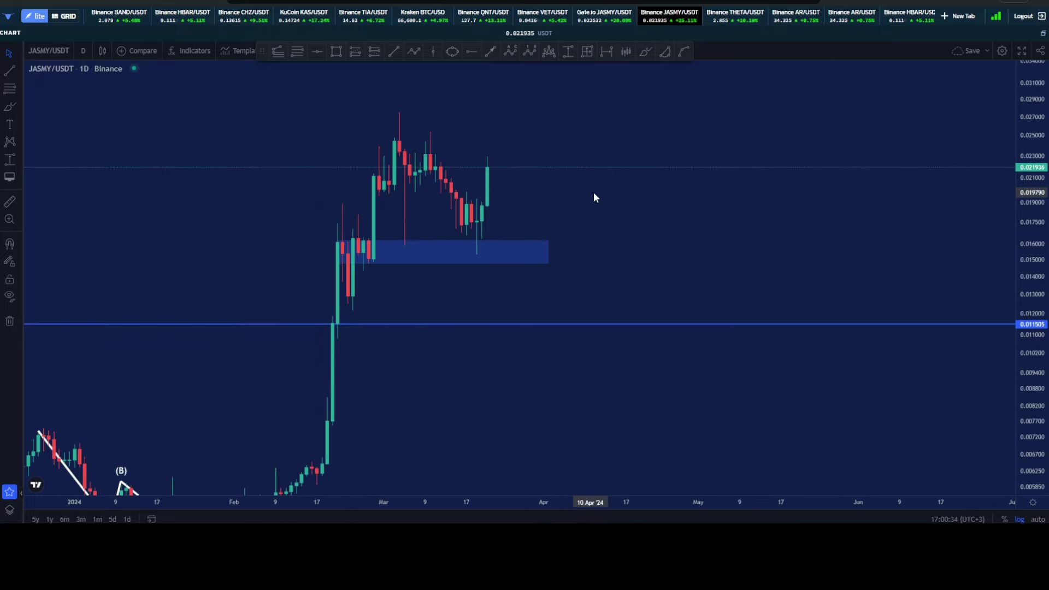
scroll(594, 199, "up", 3)
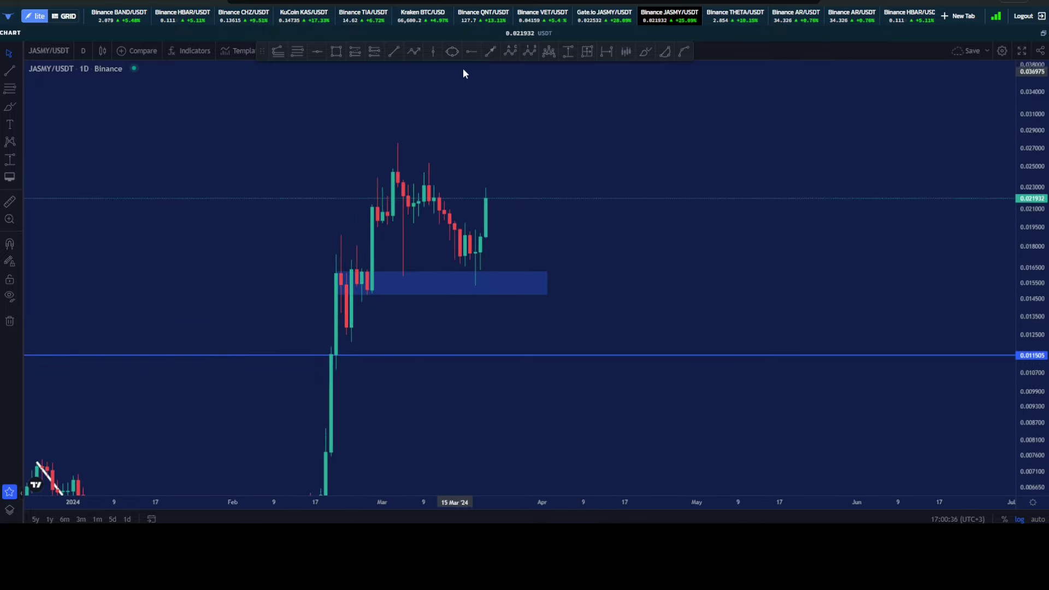
left_click(567, 54)
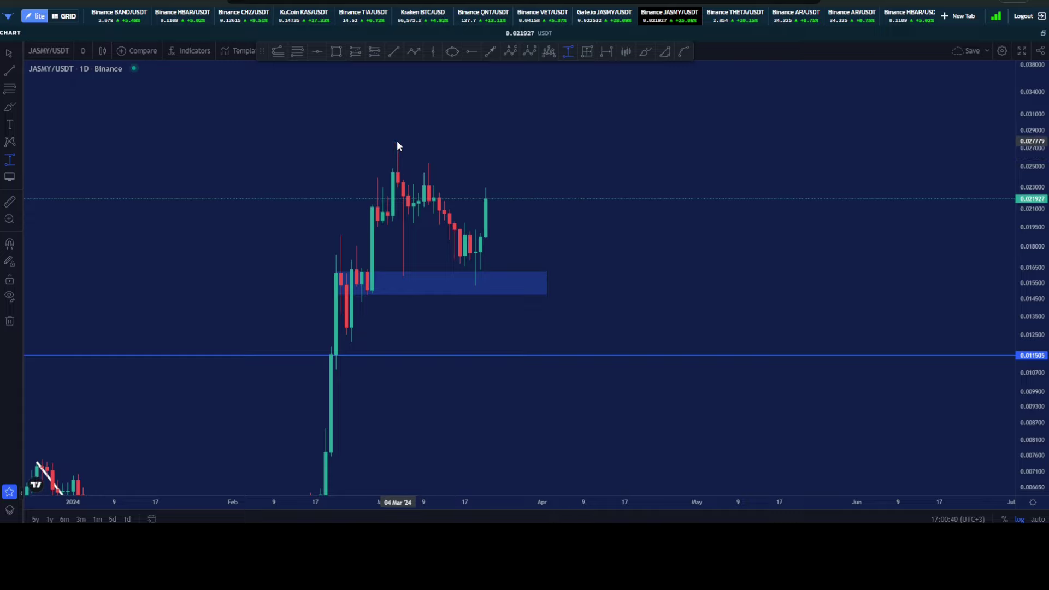
left_click(397, 141)
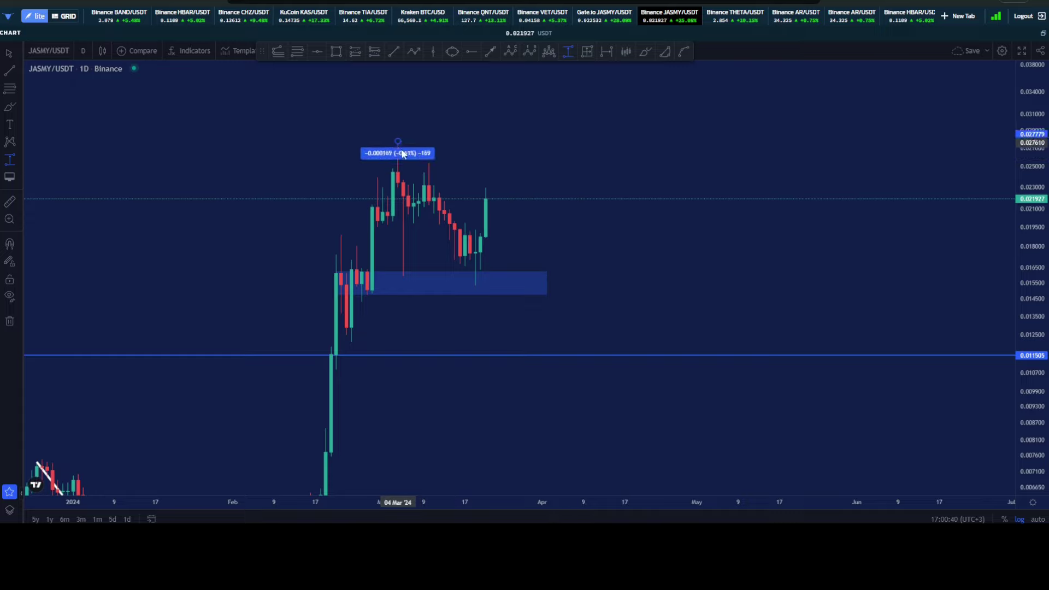
left_click(487, 281)
Step: Measure the price rebound from the 19 March low up to the latest candle's high with the Price Range tool
left_click(568, 52)
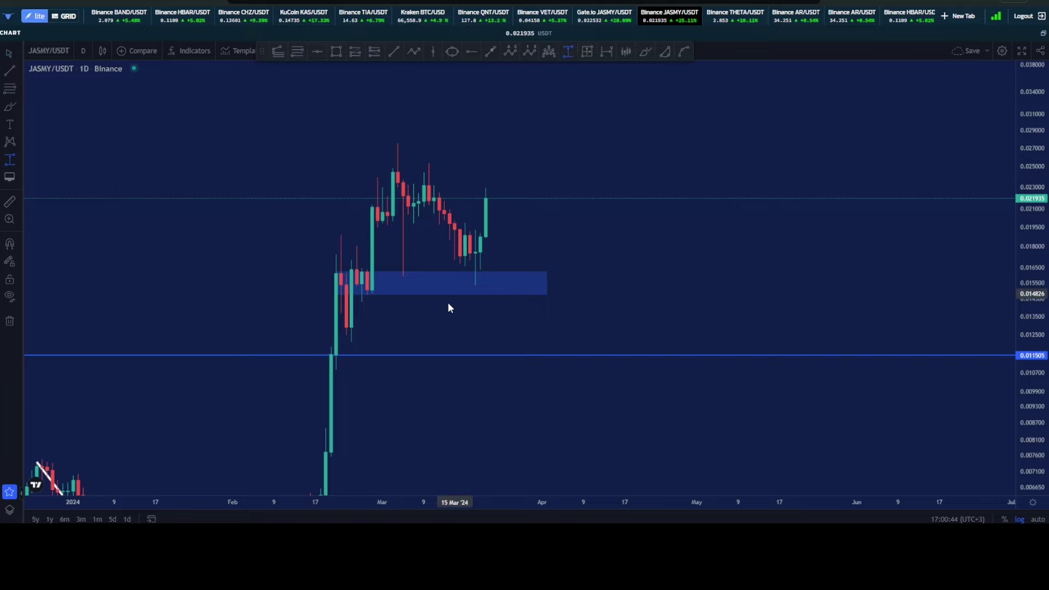
left_click(469, 283)
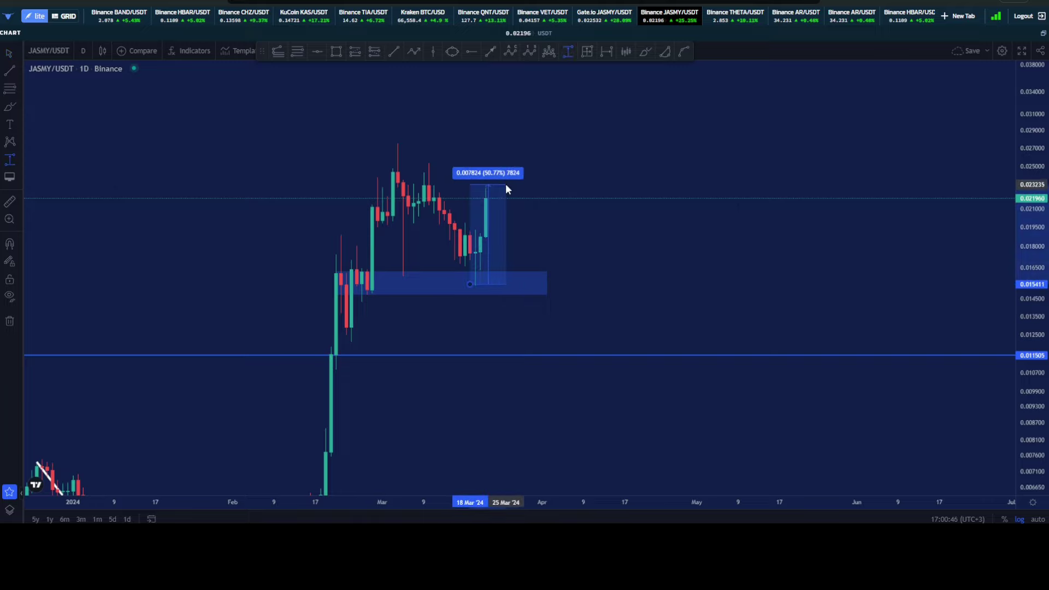
left_click(506, 186)
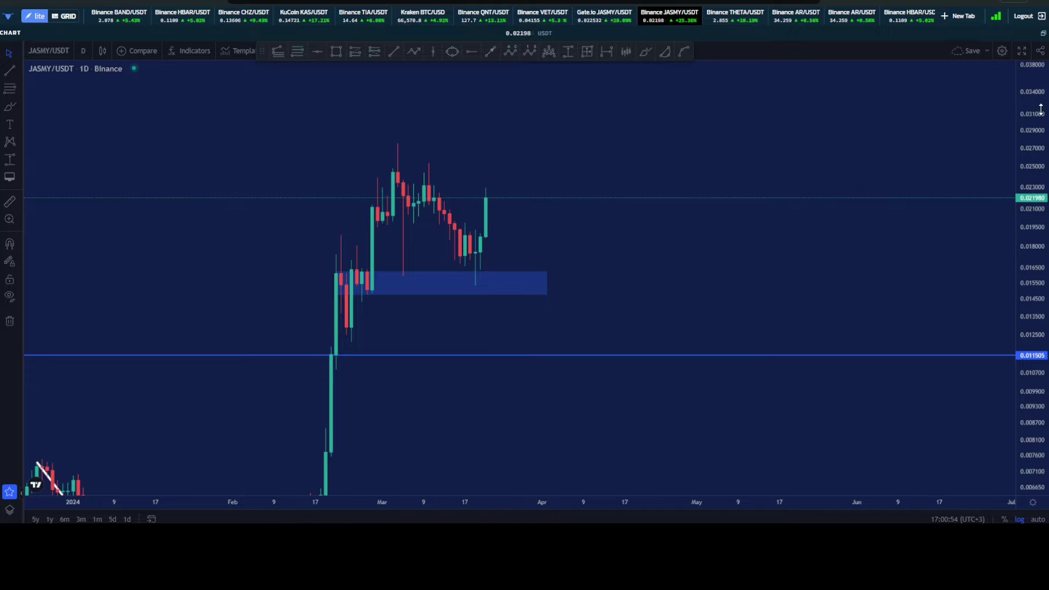
Step: Examine the daily price history from the 2022 decline through the 2024 rally, against the blue horizontal line and support zones
left_click_drag(1041, 109, 1010, 256)
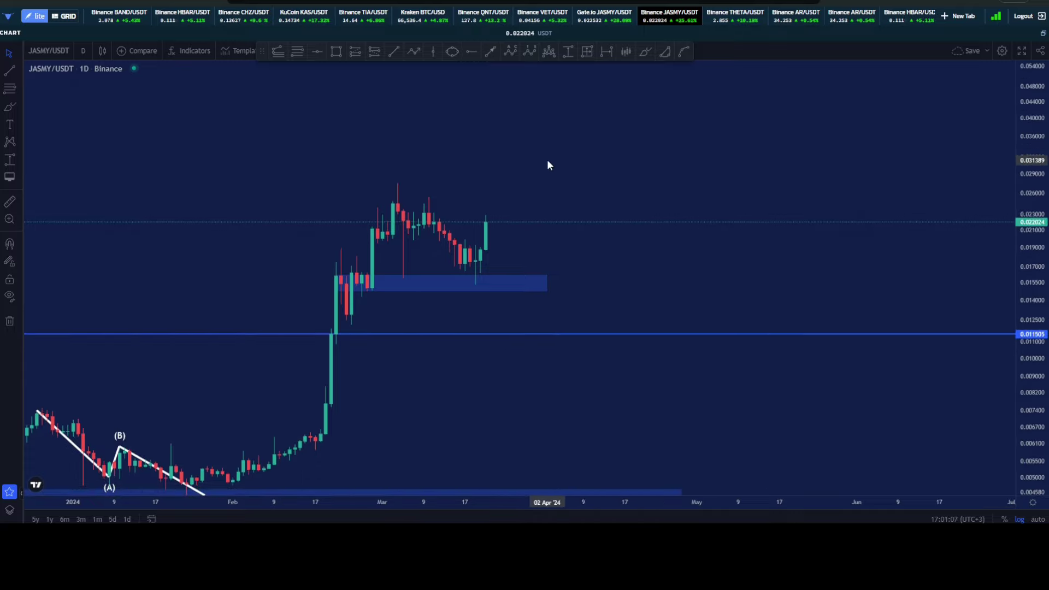
scroll(547, 163, "down", 5)
scroll(515, 176, "down", 1)
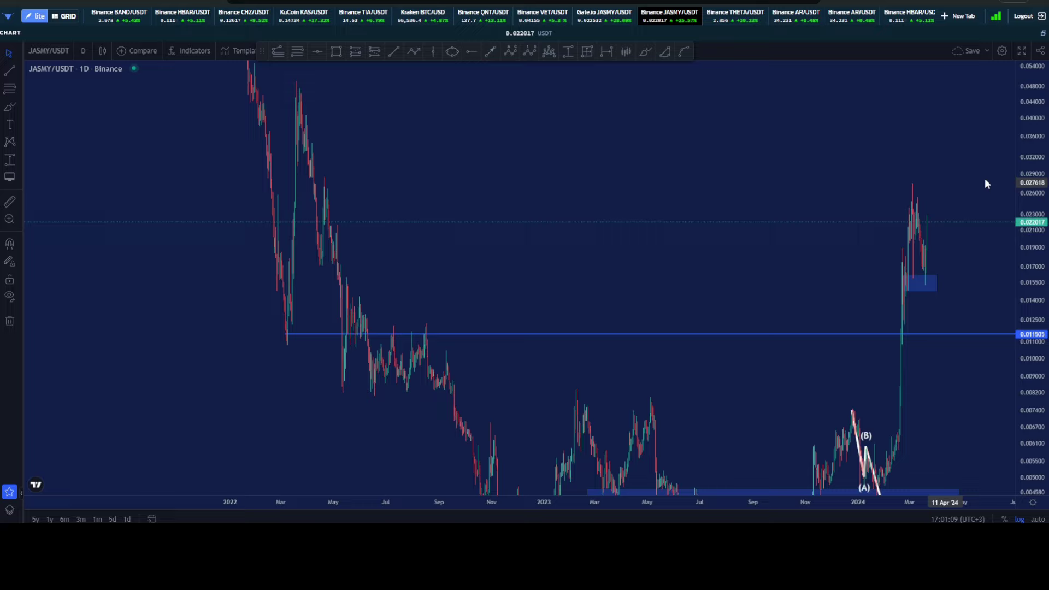
left_click_drag(1040, 133, 976, 370)
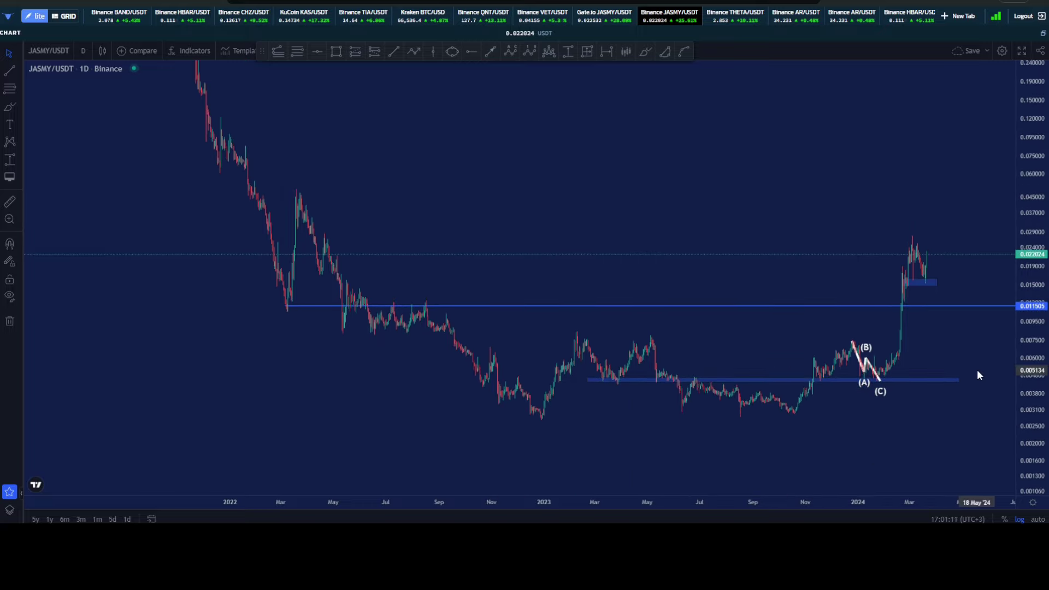
scroll(976, 380, "up", 5)
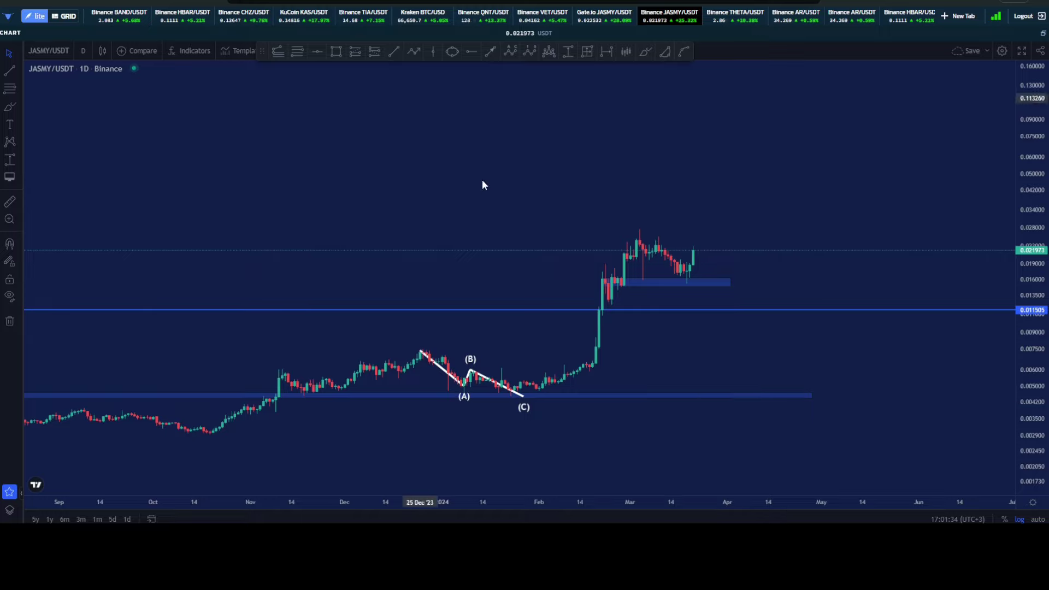
scroll(430, 214, "down", 1)
scroll(431, 215, "down", 2)
left_click_drag(546, 243, 244, 210)
left_click_drag(1041, 417, 1027, 308)
scroll(434, 225, "up", 4)
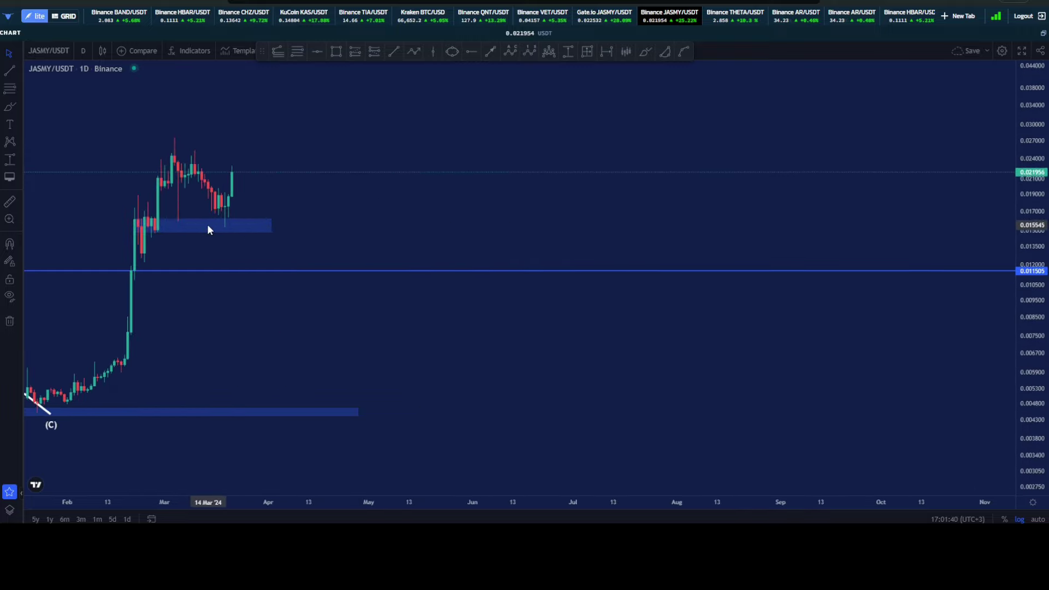
Step: Inspect the daily candles around the blue support zone beneath the March lows
left_click(209, 223)
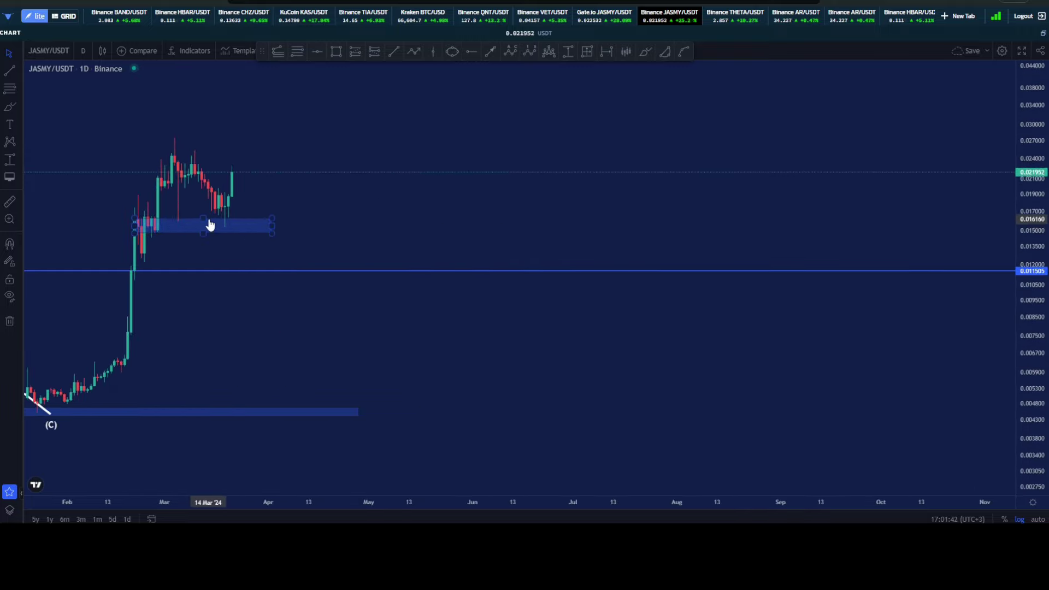
left_click(213, 234)
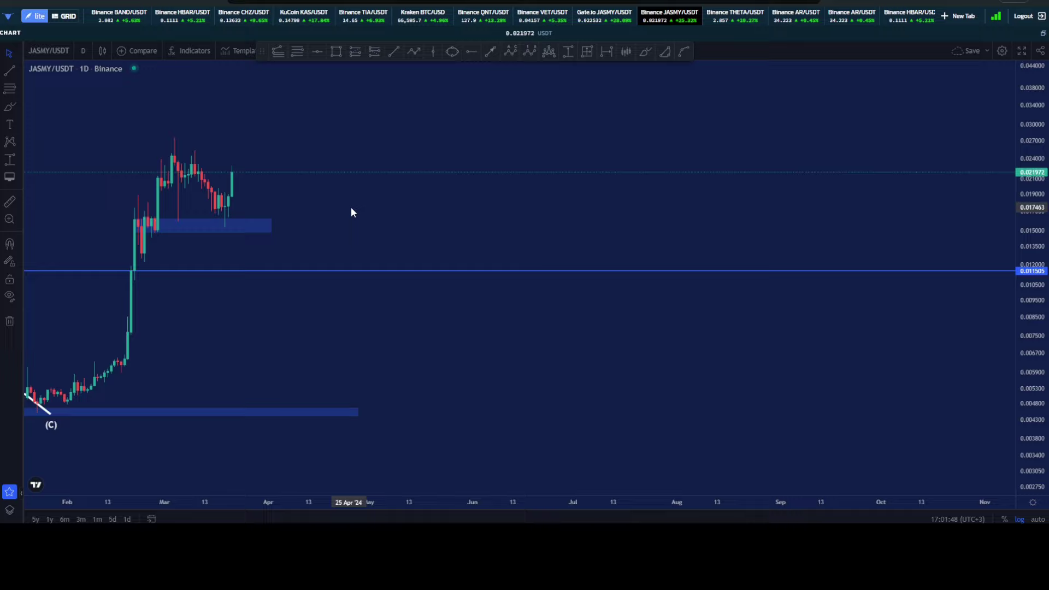
left_click_drag(319, 228, 533, 251)
left_click_drag(1040, 400, 999, 232)
scroll(415, 235, "up", 7)
left_click_drag(349, 202, 750, 236)
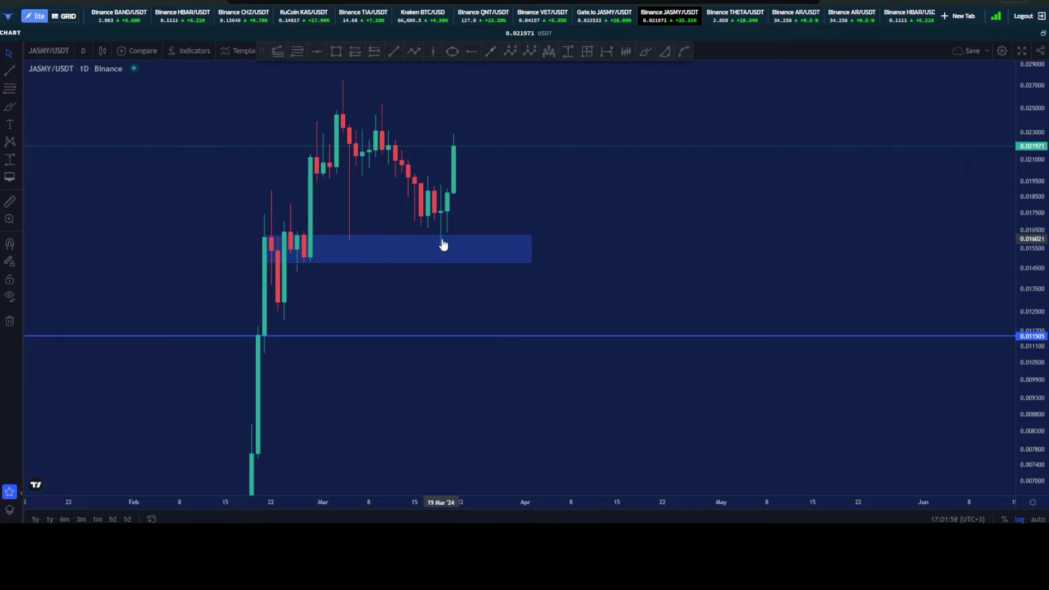
Step: Switch the chart to the 4-hour timeframe and bring the whole late-February to March price range into view
left_click(84, 49)
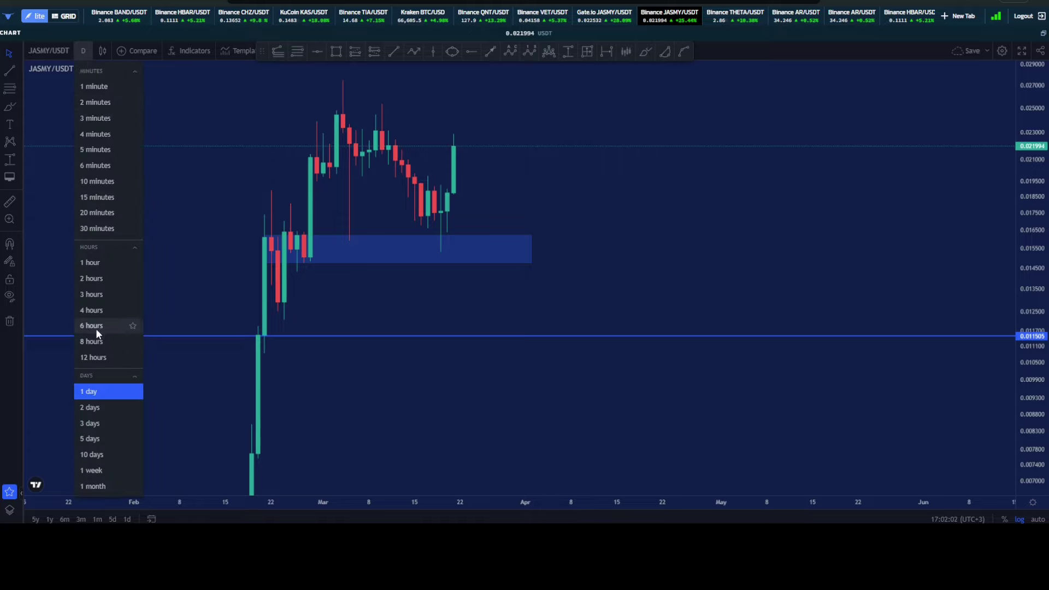
left_click(92, 311)
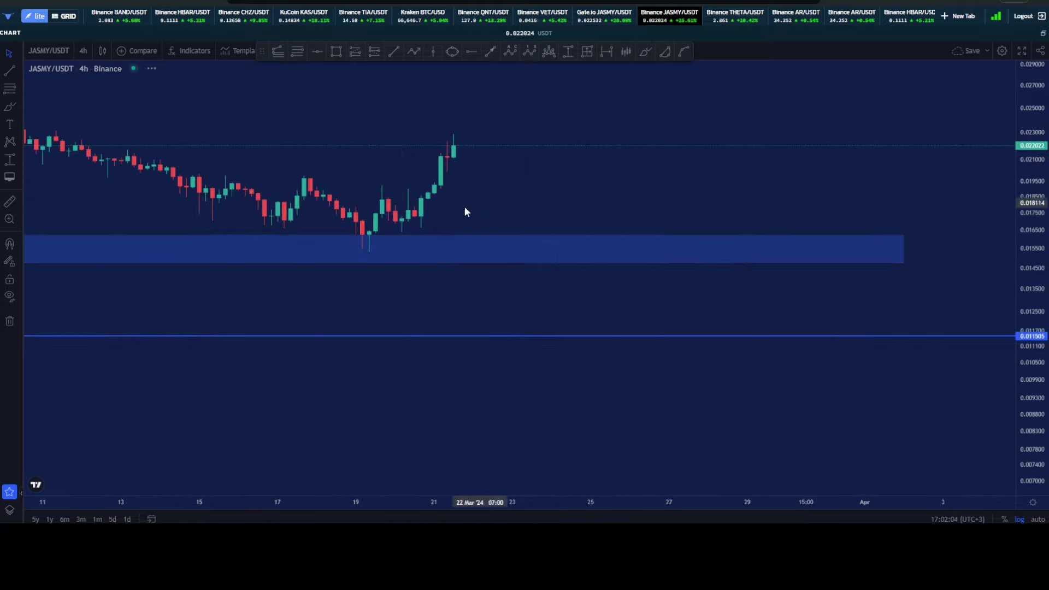
scroll(340, 145, "down", 9)
scroll(515, 174, "up", 4)
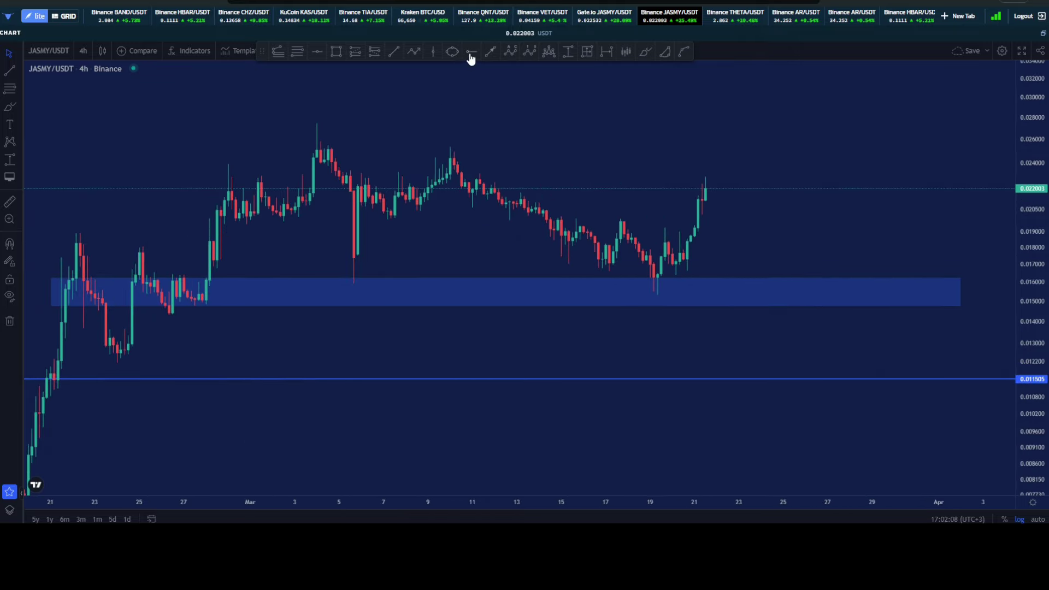
Step: Place a horizontal ray at about 0.0198 from the 28 February candle, and delete it again
left_click(470, 56)
left_click(210, 219)
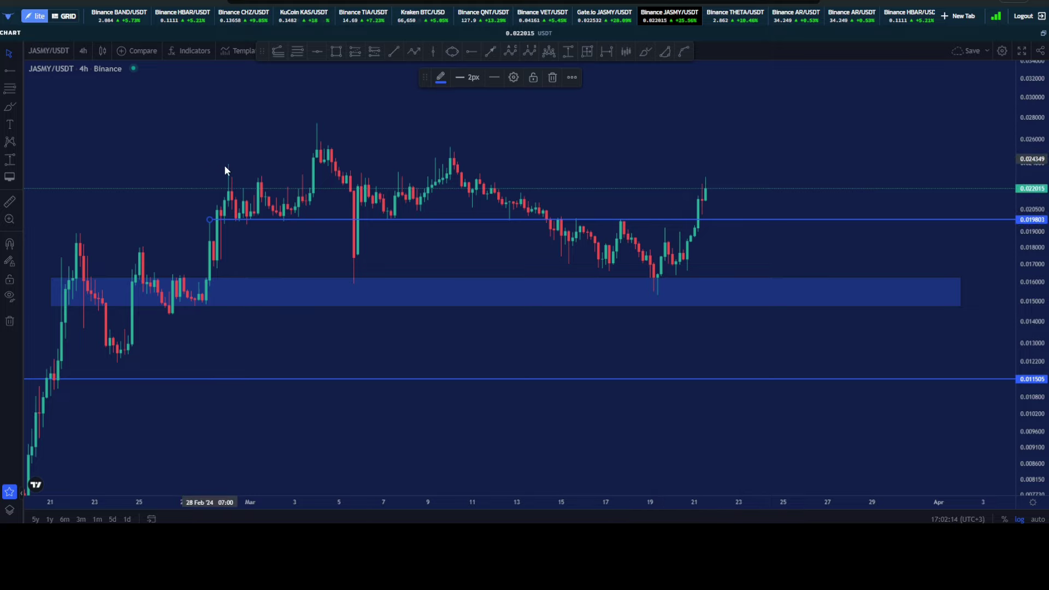
left_click(552, 76)
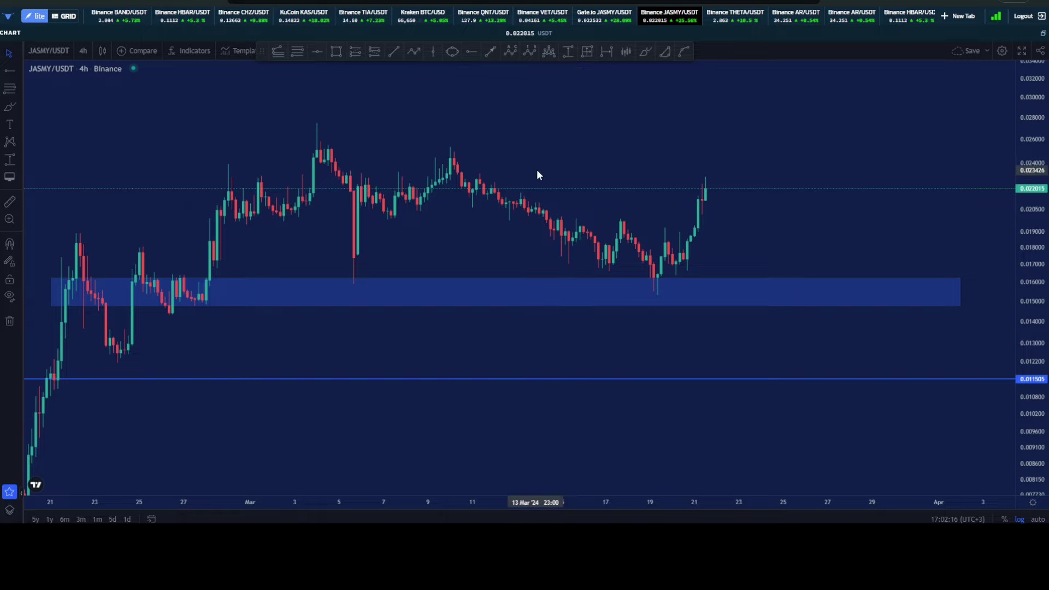
Step: Draw a Fibonacci retracement from the 3 March high at about 0.0275 down to the 19 March low at about 0.0153
scroll(601, 202, "down", 5)
scroll(734, 271, "up", 3)
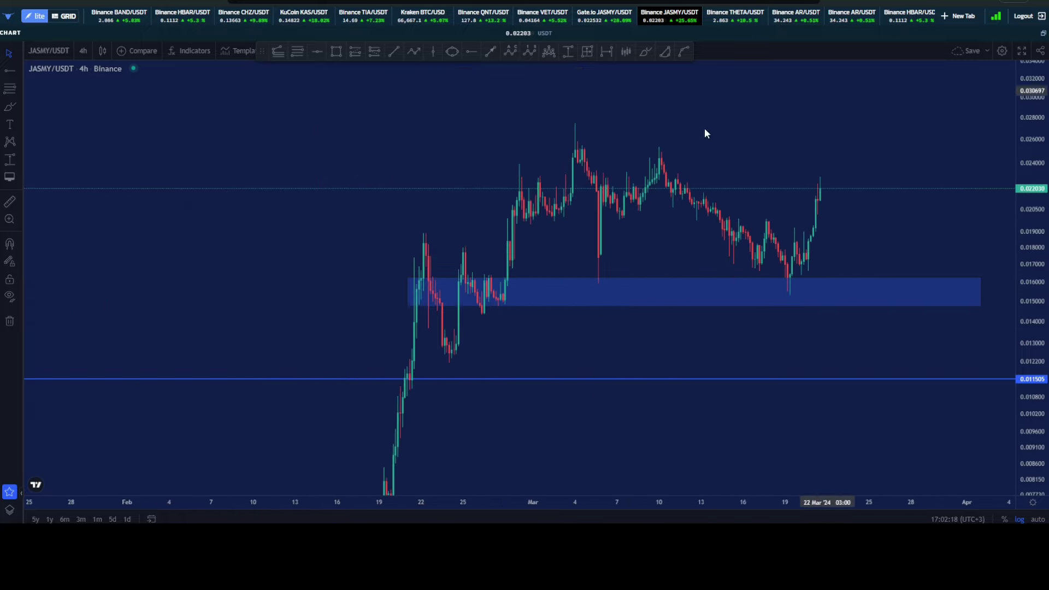
scroll(589, 151, "up", 2)
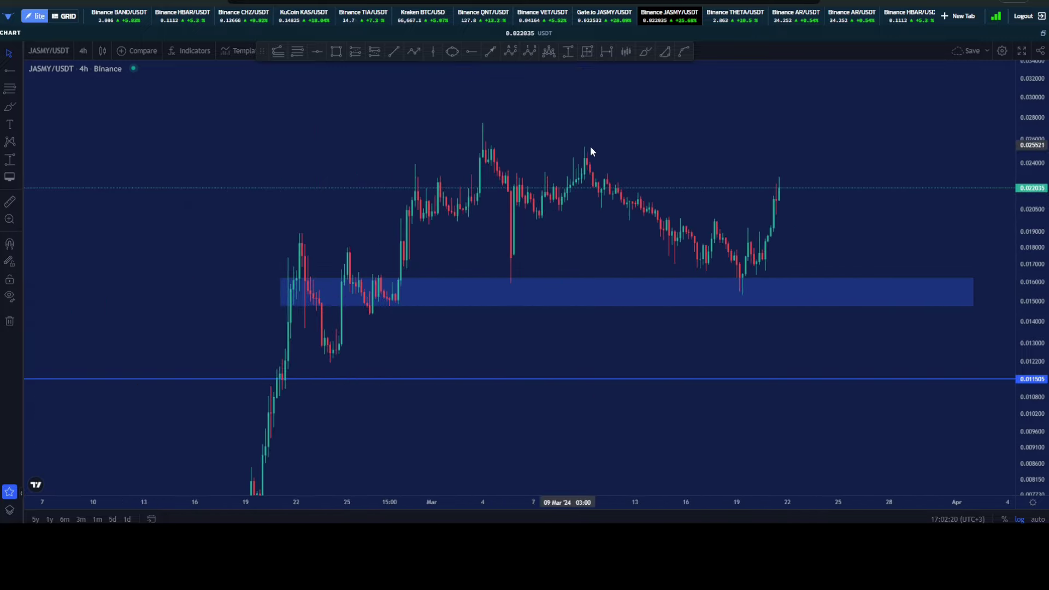
left_click_drag(590, 151, 452, 181)
left_click(298, 51)
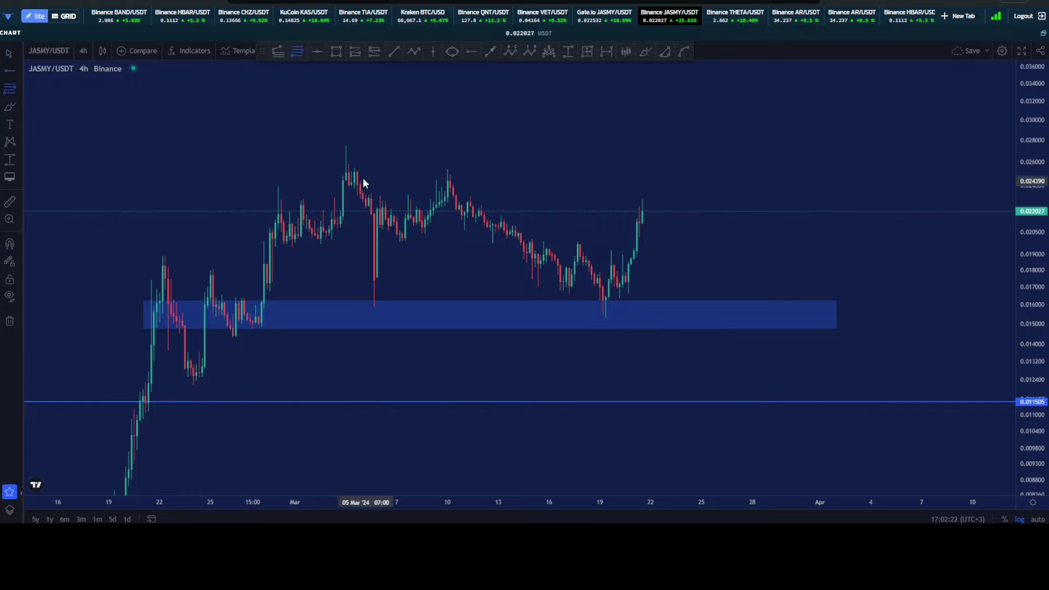
left_click(343, 145)
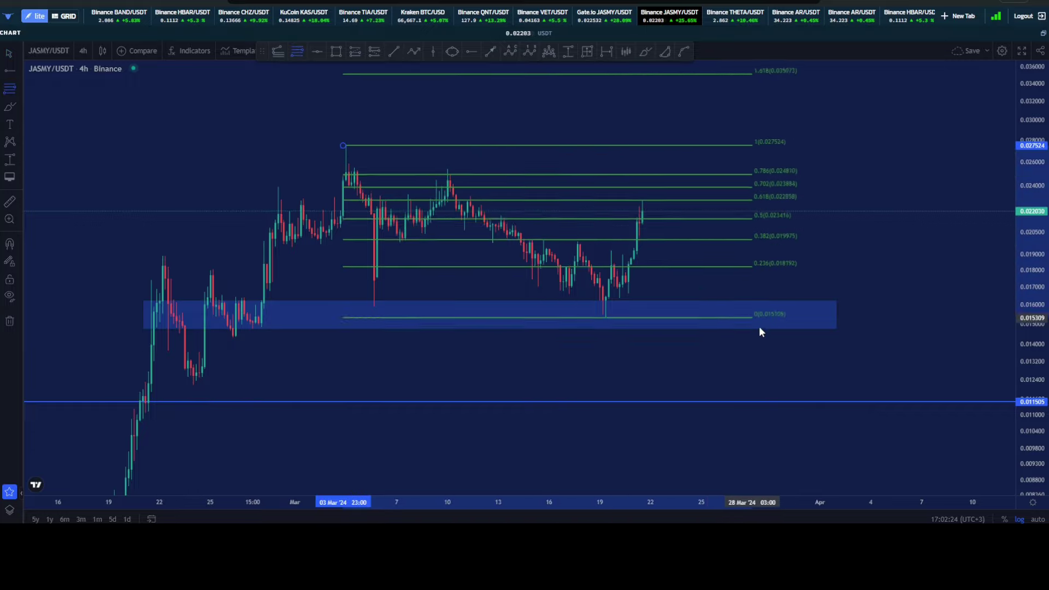
left_click(785, 319)
left_click(970, 264)
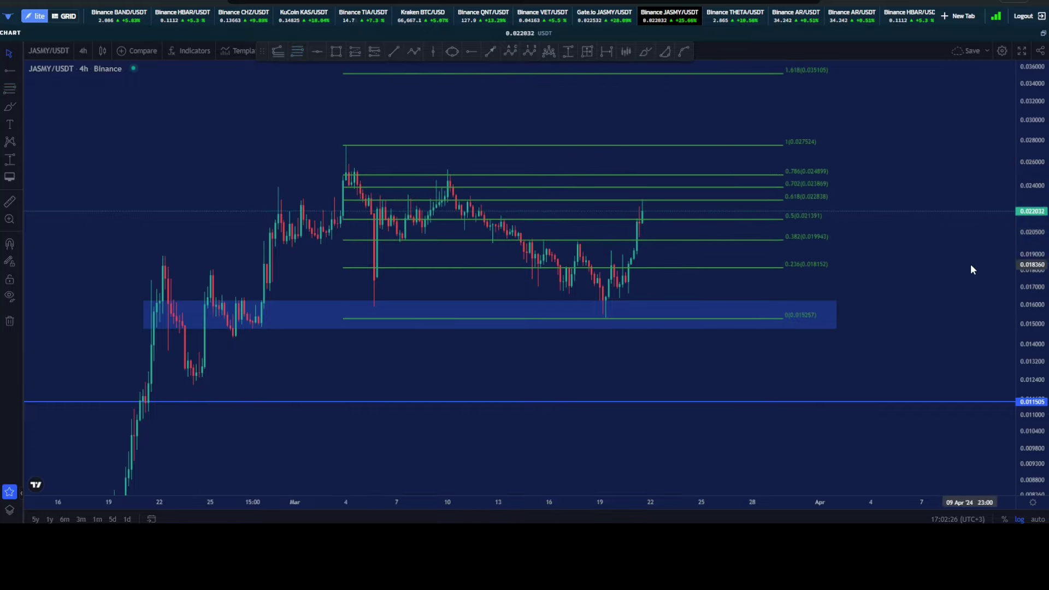
scroll(878, 234, "up", 5)
left_click_drag(782, 229, 956, 294)
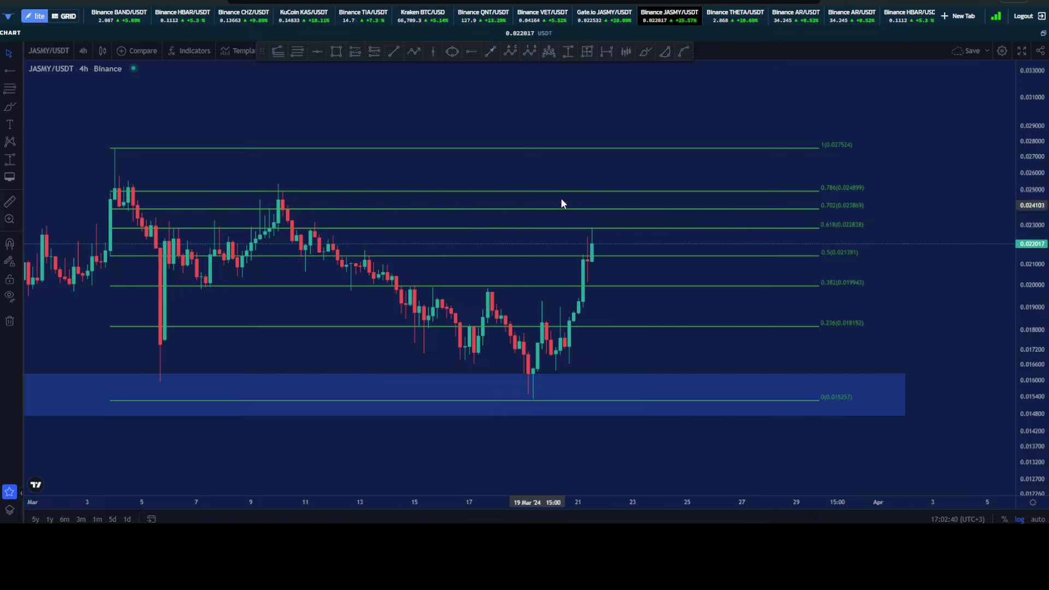
Step: Handwrite "3,45 6" in yellow with the Brush in the empty area beside the 1.618 level and draw a frame around it
scroll(617, 143, "down", 1)
scroll(612, 144, "down", 7)
scroll(546, 163, "up", 1)
left_click_drag(545, 219, 28, 331)
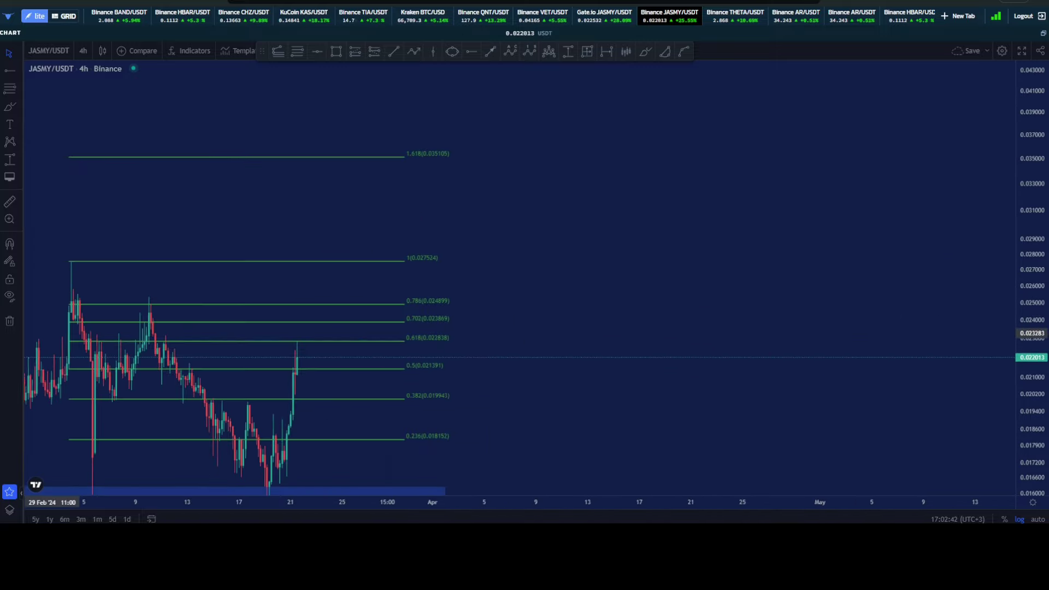
left_click(644, 52)
mouse_move(602, 143)
left_mouse_down()
mouse_move(614, 141)
mouse_move(618, 179)
mouse_move(645, 195)
left_mouse_up()
mouse_move(653, 147)
left_mouse_down()
mouse_move(673, 159)
mouse_move(665, 193)
left_mouse_up()
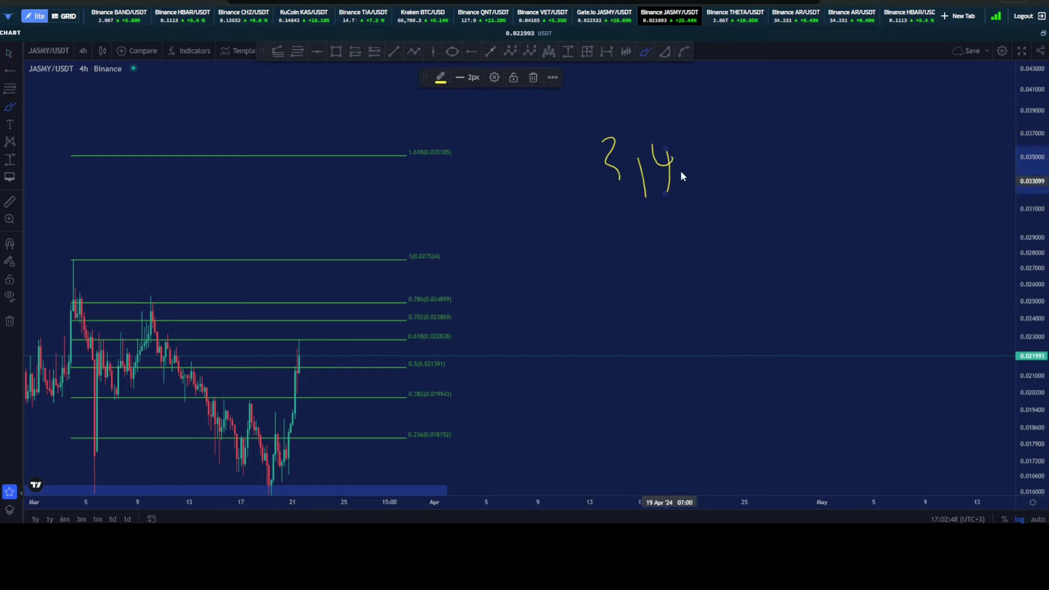
mouse_move(682, 141)
left_mouse_down()
mouse_move(676, 163)
mouse_move(702, 137)
mouse_move(729, 174)
left_mouse_up()
mouse_move(568, 231)
left_mouse_down()
mouse_move(803, 196)
mouse_move(655, 111)
mouse_move(543, 226)
mouse_move(593, 222)
left_mouse_up()
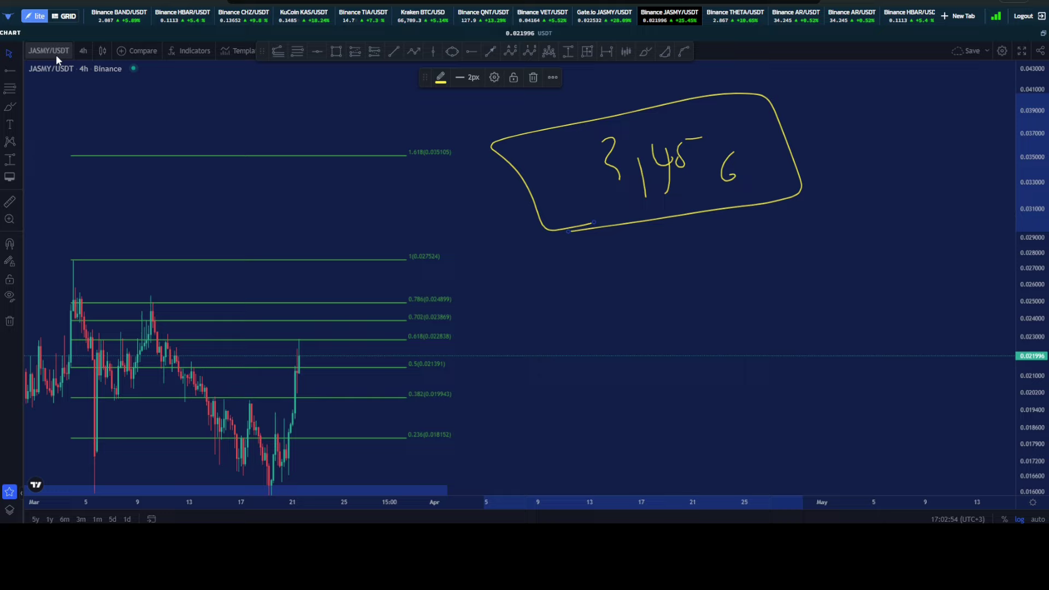
Step: Examine the Fibonacci levels up to the 4.236 extension relative to the February and March price swings
scroll(432, 338, "up", 3)
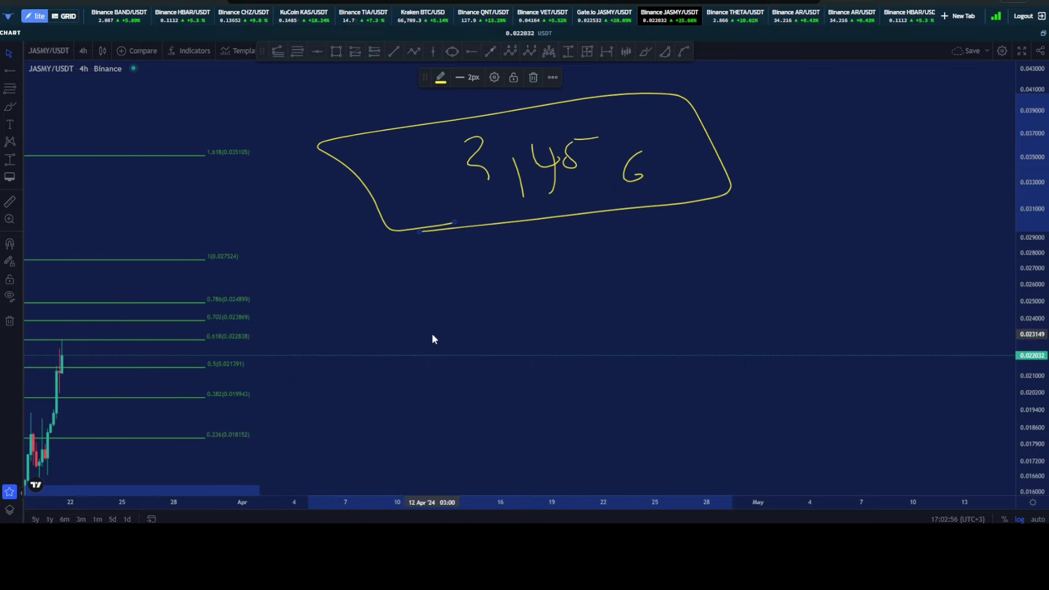
left_click_drag(436, 315, 799, 289)
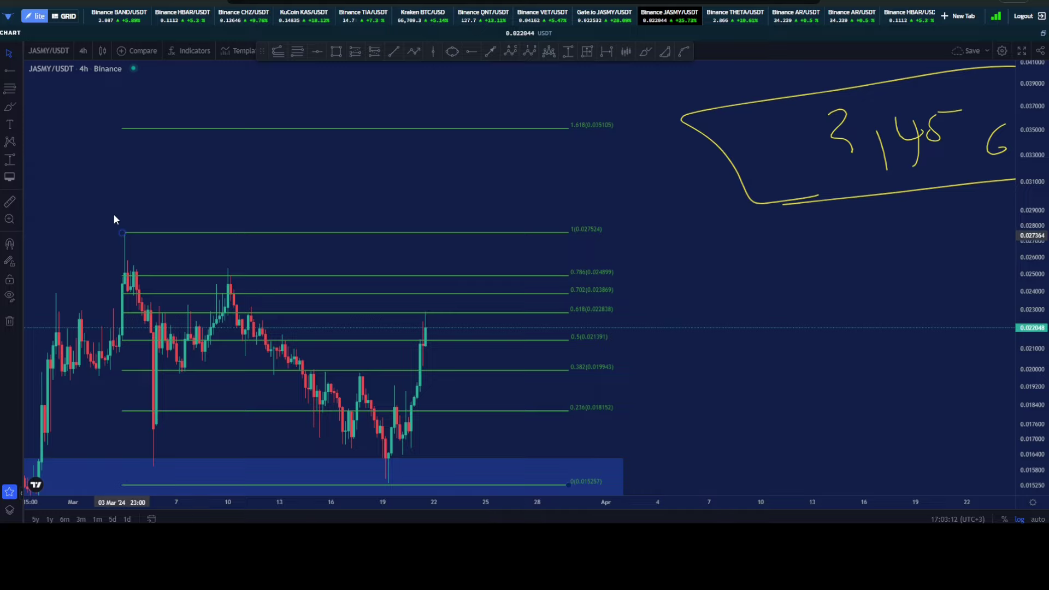
left_click_drag(1040, 187, 970, 423)
scroll(396, 312, "down", 1)
scroll(395, 311, "down", 7)
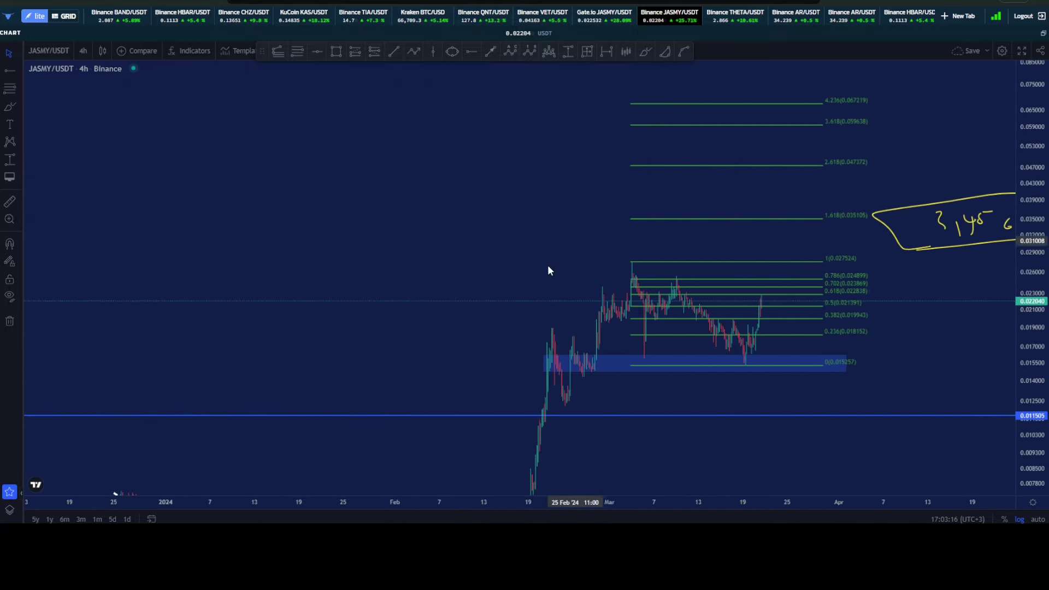
scroll(377, 295, "up", 5)
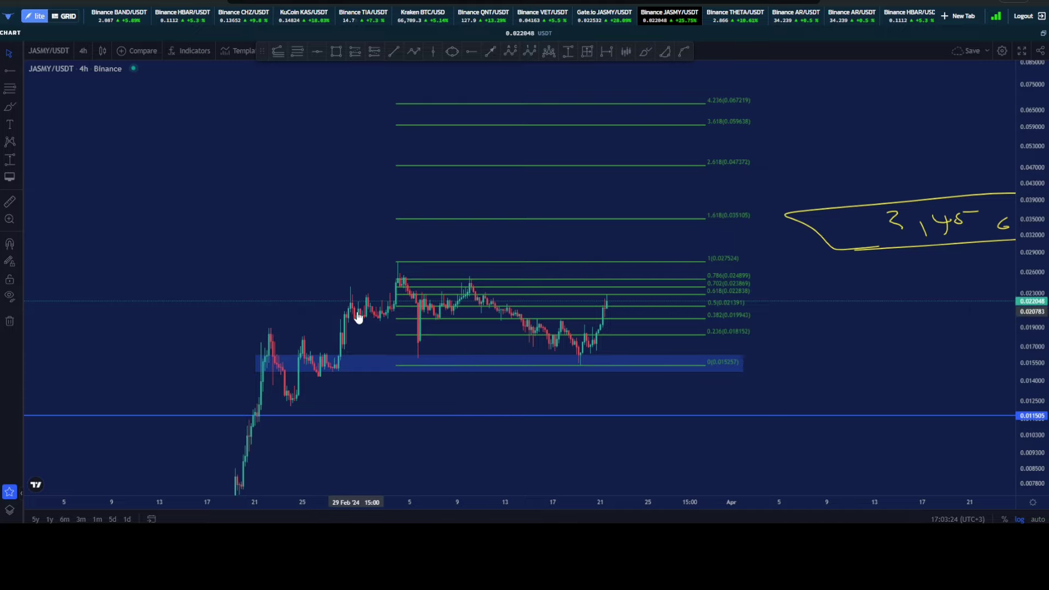
scroll(292, 240, "down", 3)
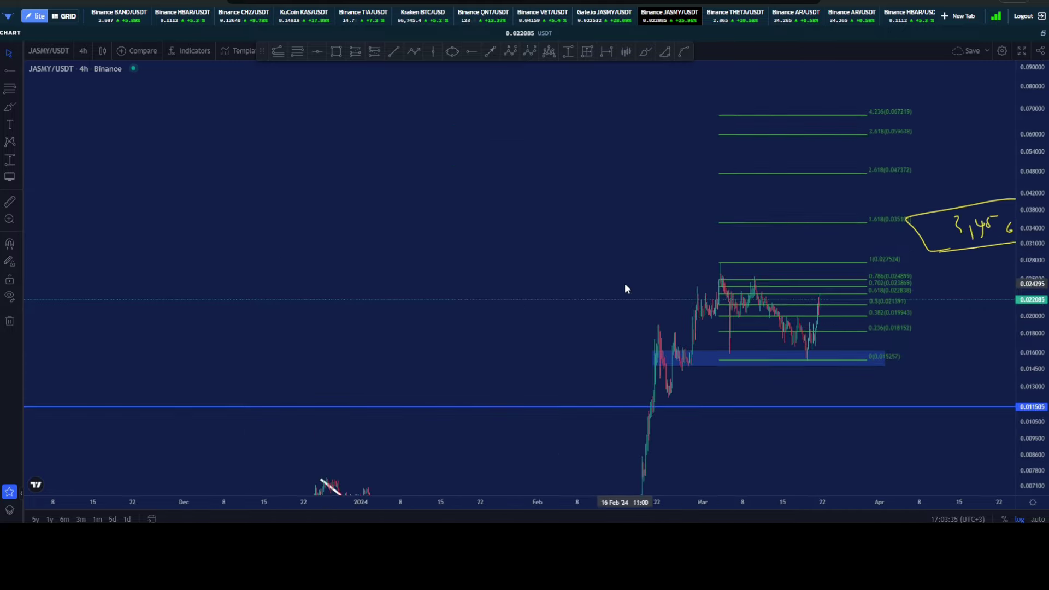
Step: Sketch a yellow Brush path from the latest candle down to the 0.382 level and up past 1.618, circling the 0.786 crossing
scroll(538, 264, "up", 8)
left_click_drag(1041, 356, 981, 272)
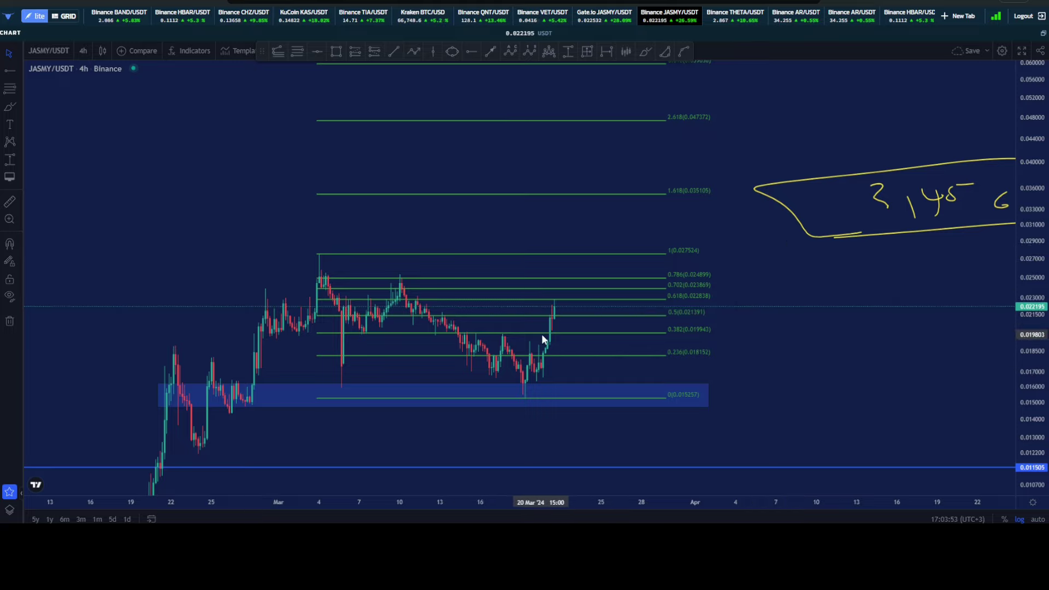
left_click_drag(1040, 385, 981, 295)
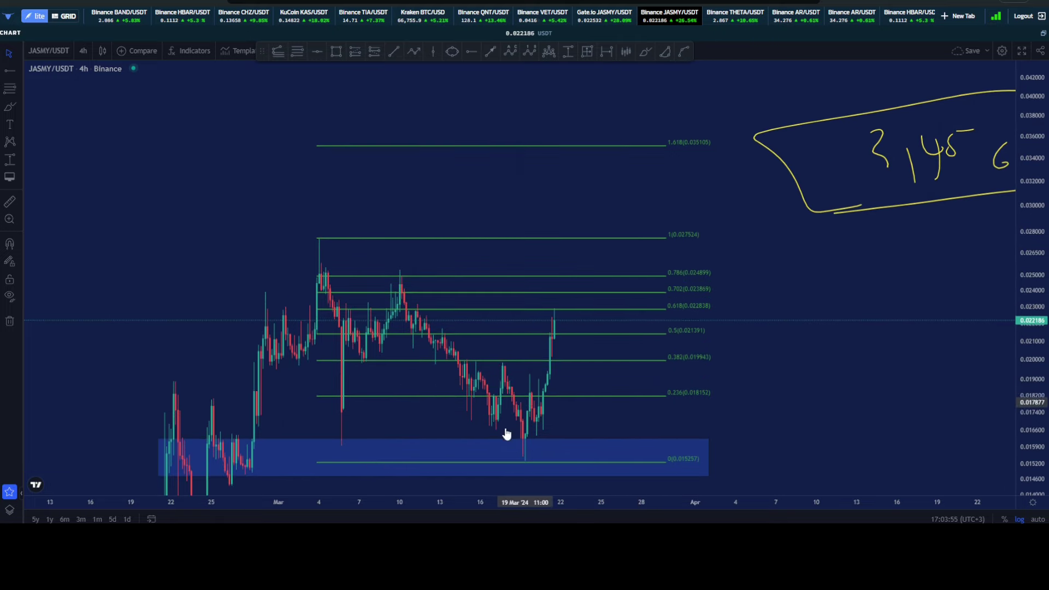
scroll(549, 327, "up", 2)
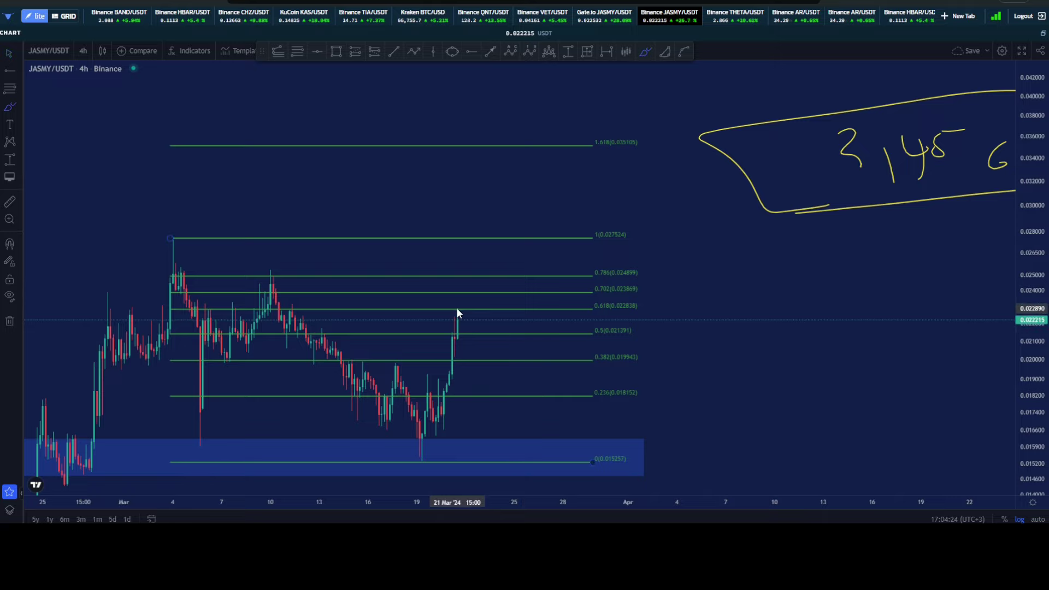
left_click_drag(457, 307, 480, 361)
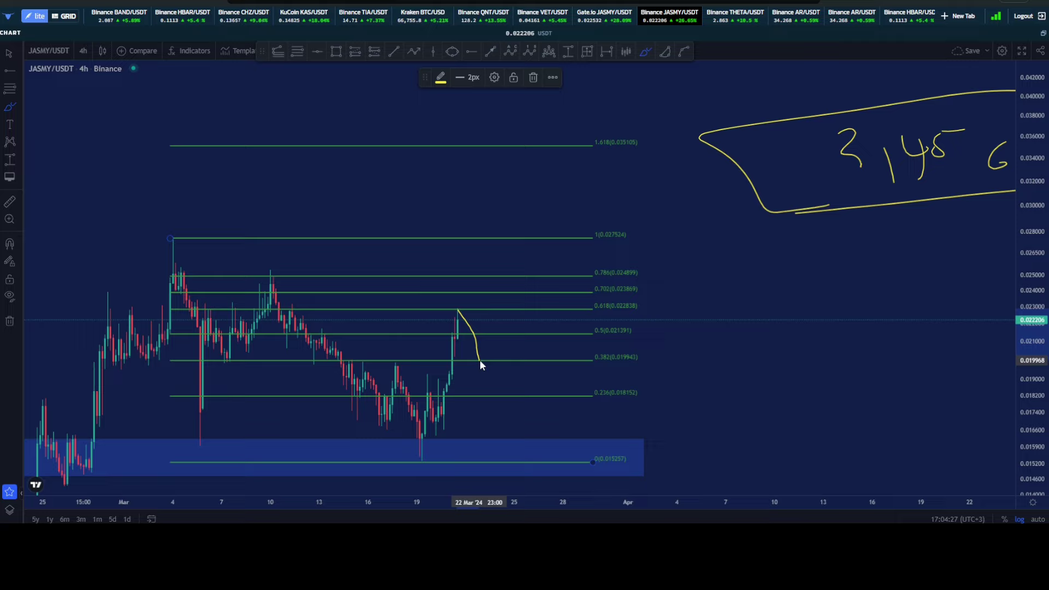
mouse_move(479, 360)
left_mouse_down()
mouse_move(503, 300)
mouse_move(555, 227)
mouse_move(591, 137)
mouse_move(586, 102)
left_mouse_up()
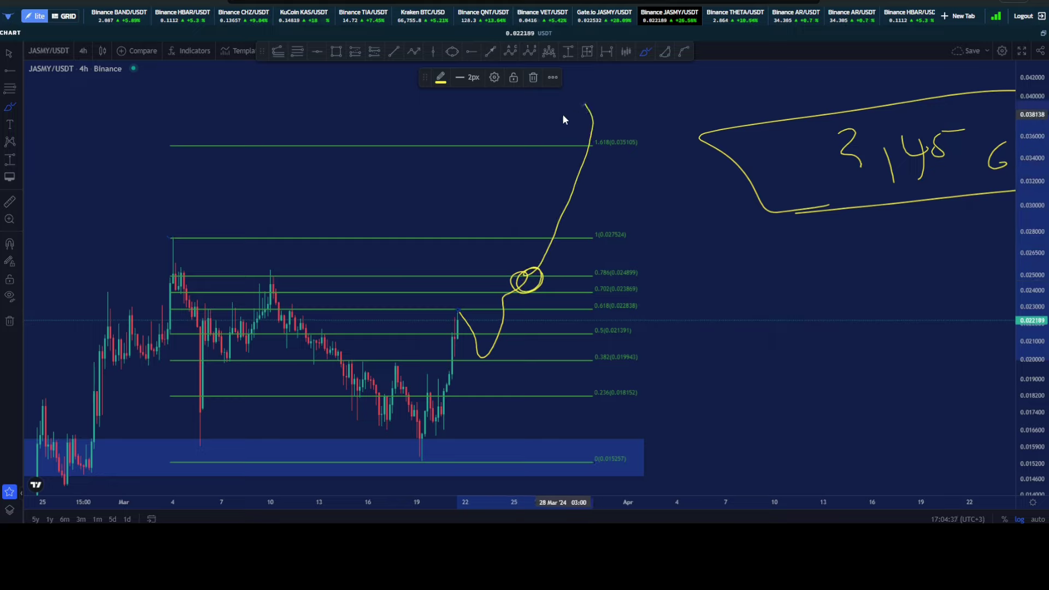
scroll(339, 176, "down", 5)
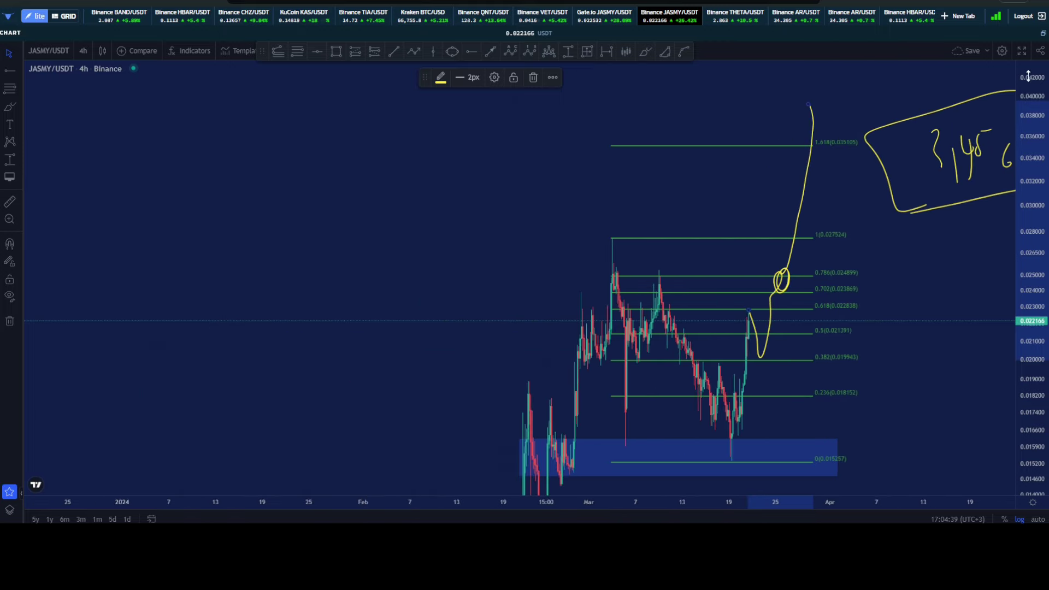
left_click_drag(1028, 77, 1011, 305)
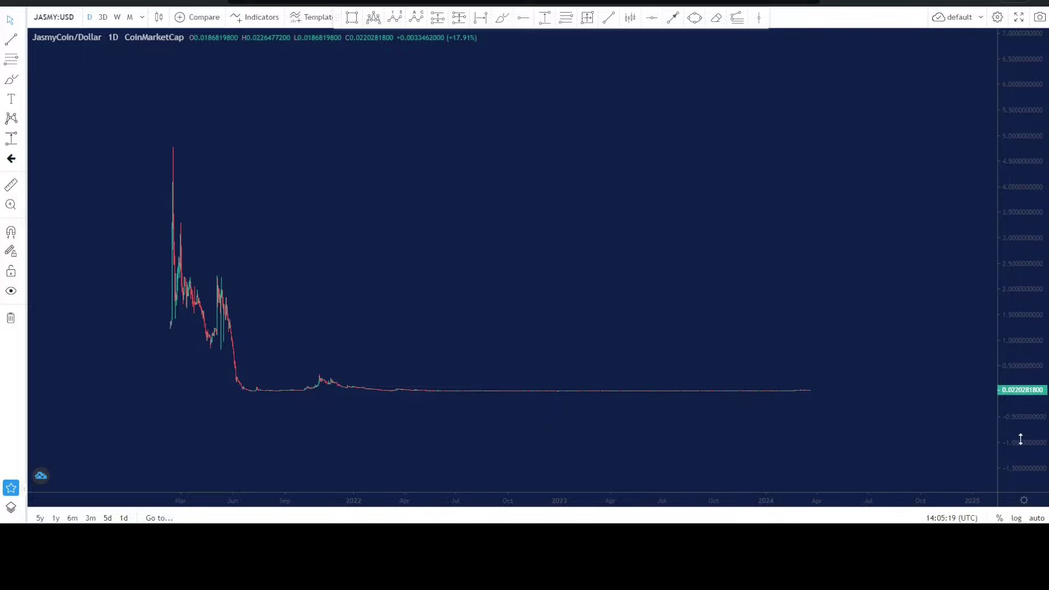
Step: Examine the daily JASMY:USD history from the 2021 peaks through the long flat base to March 2024
left_click_drag(1027, 439, 939, 257)
left_click_drag(454, 365, 356, 151)
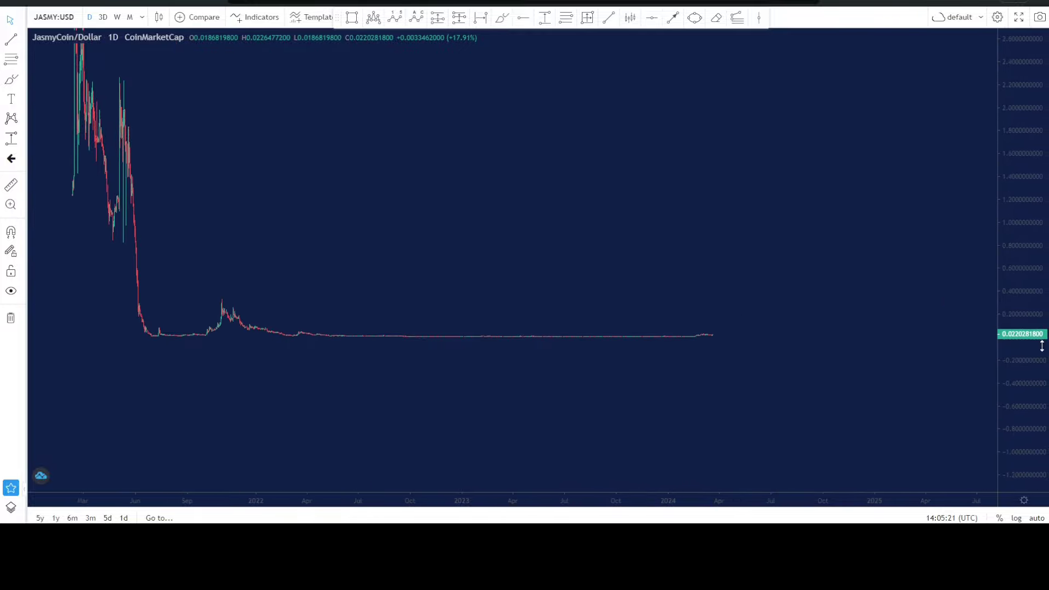
left_click_drag(1041, 345, 928, 25)
left_click_drag(539, 300, 594, 247)
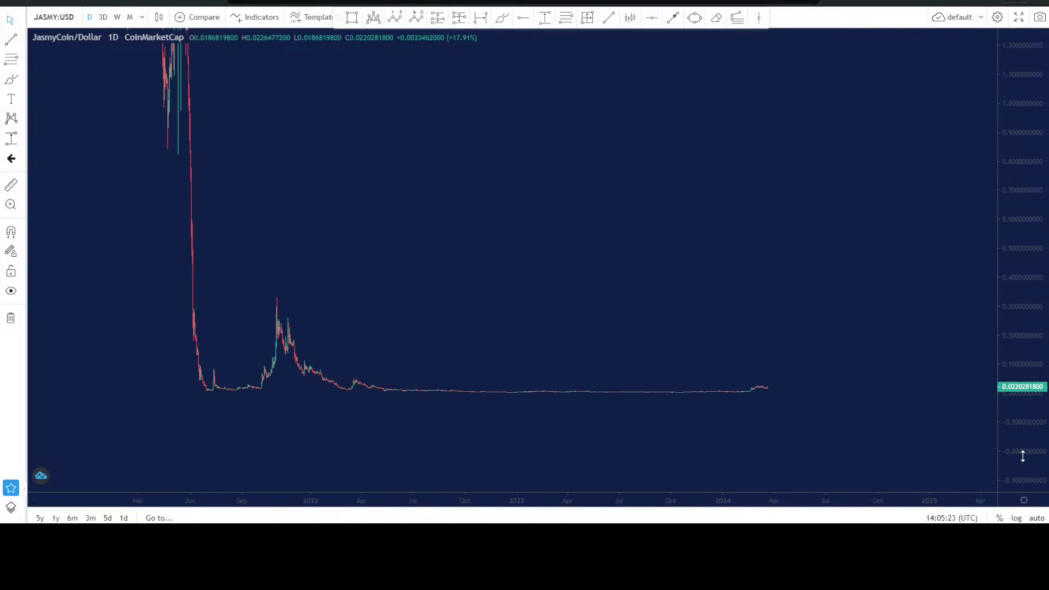
left_click_drag(1022, 456, 916, 270)
left_click_drag(587, 382, 592, 159)
left_click_drag(1020, 388, 937, 349)
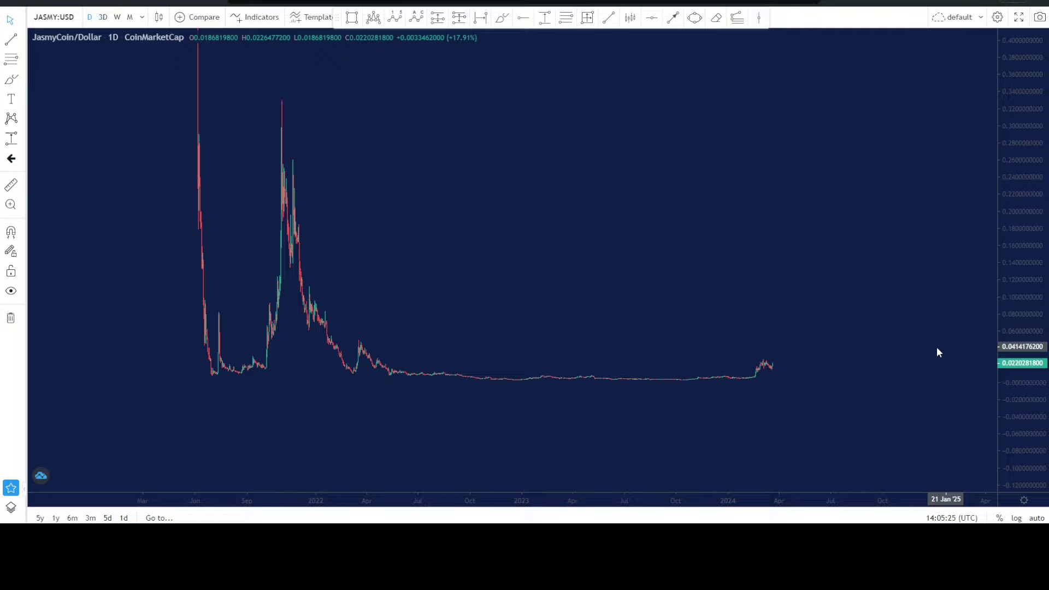
scroll(639, 276, "up", 2)
scroll(372, 306, "up", 2)
left_click_drag(372, 306, 674, 310)
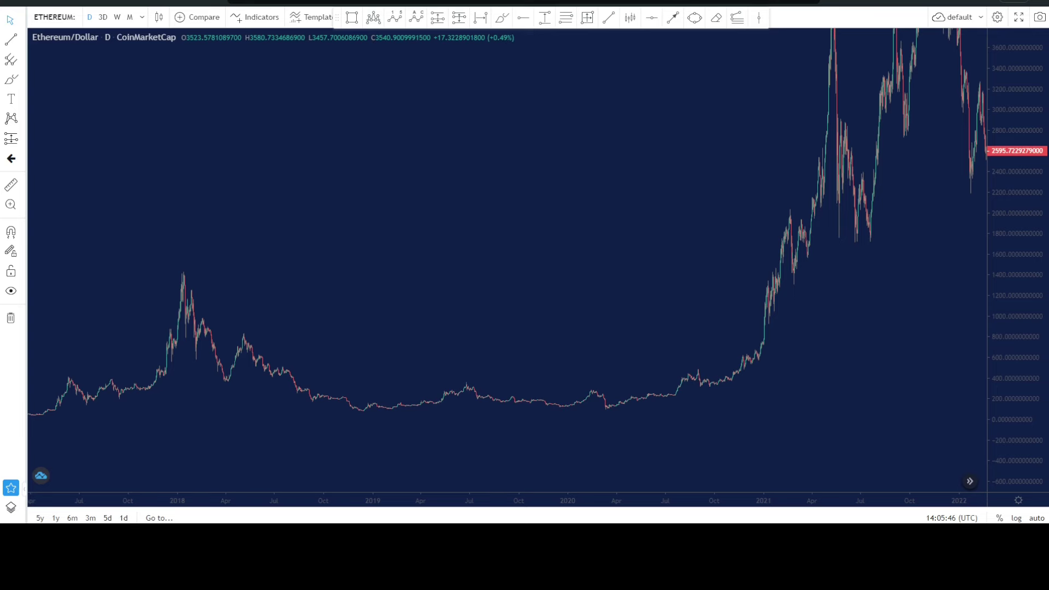
Step: Compare the 2018 and 2021 cycle peaks on the daily Ethereum, Neo, Siacoin and Verge charts
key("ctrl+Tab")
key("Down")
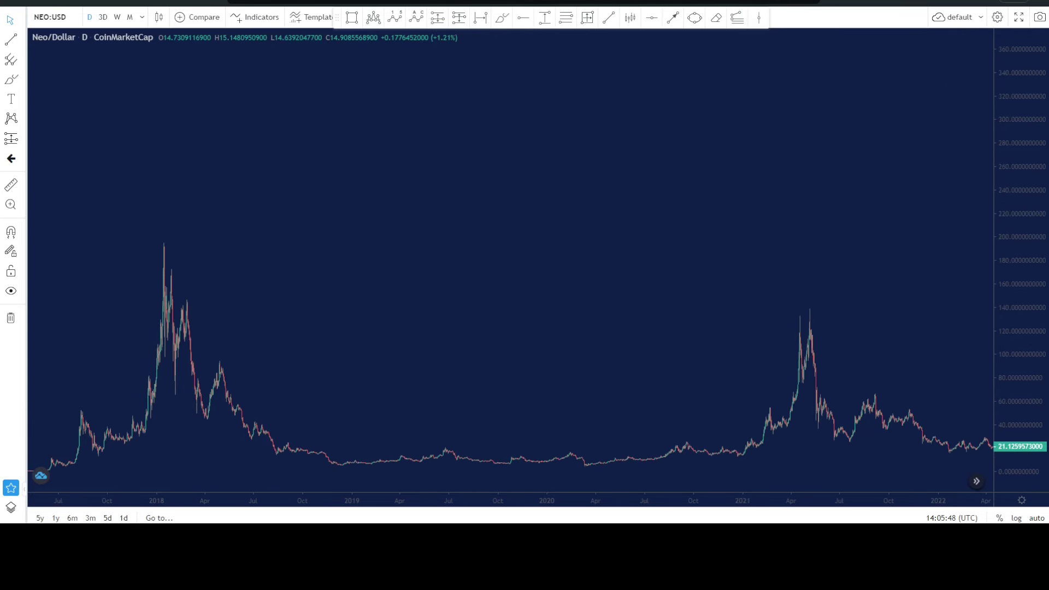
key("Down")
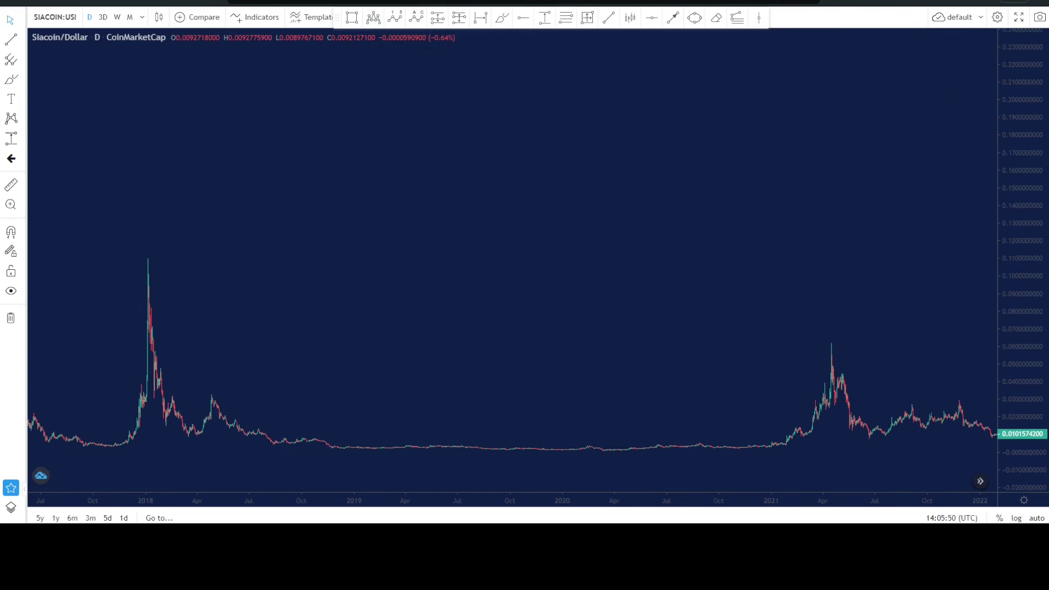
key("Down")
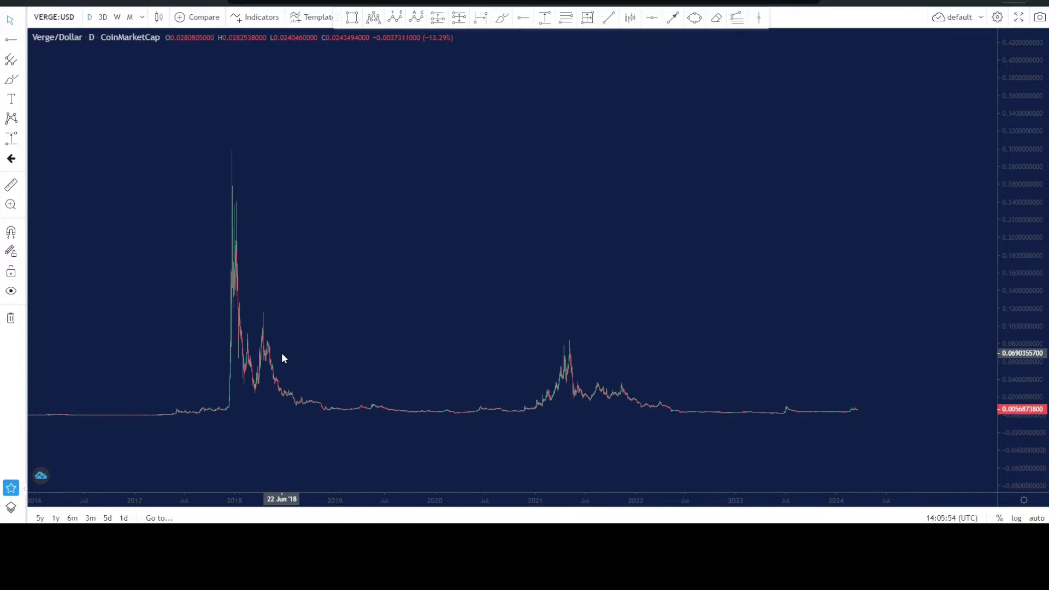
Step: Measure Verge's rise with a price range from the 12 March 2020 low at about 0.0011 to the 2021 peak at about 0.0846
scroll(263, 315, "up", 3)
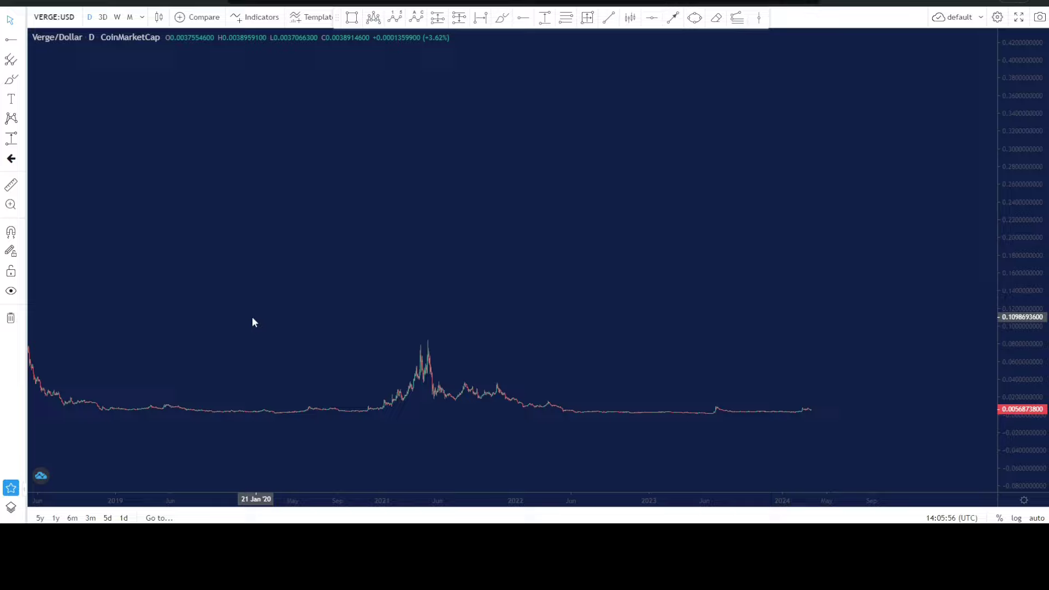
left_click_drag(265, 320, 479, 304)
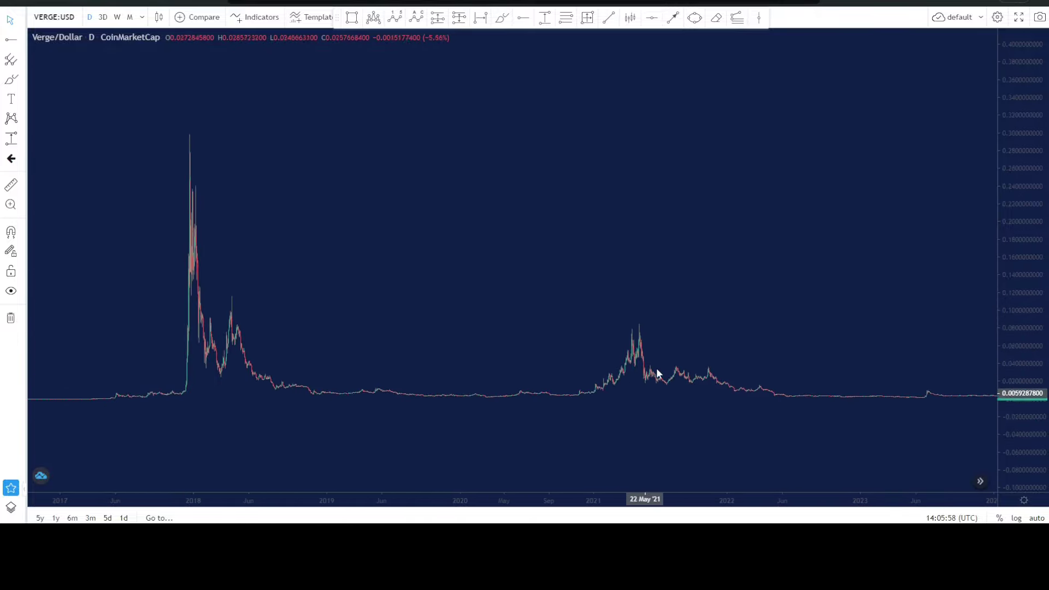
left_click_drag(1035, 440, 1036, 345)
left_click_drag(632, 311, 592, 134)
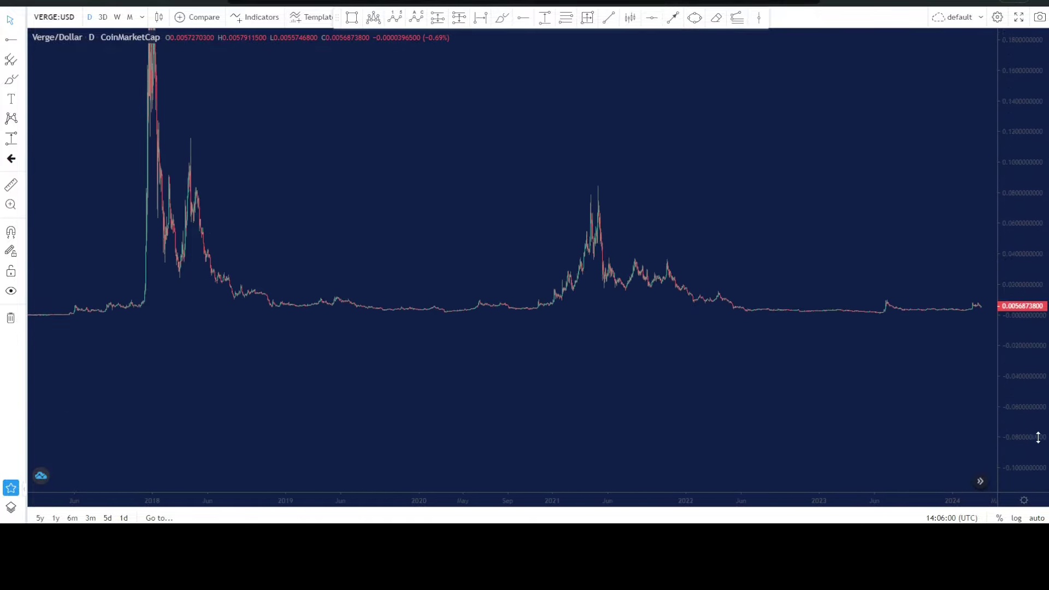
left_click_drag(1037, 437, 1037, 176)
left_click_drag(474, 382, 477, 464)
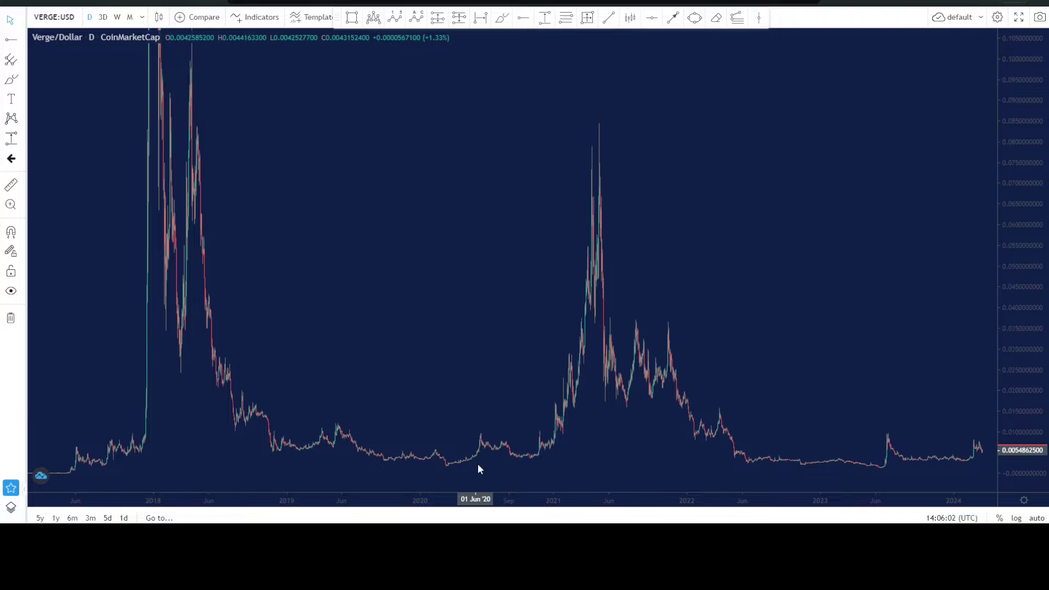
left_click(544, 20)
left_click(446, 468)
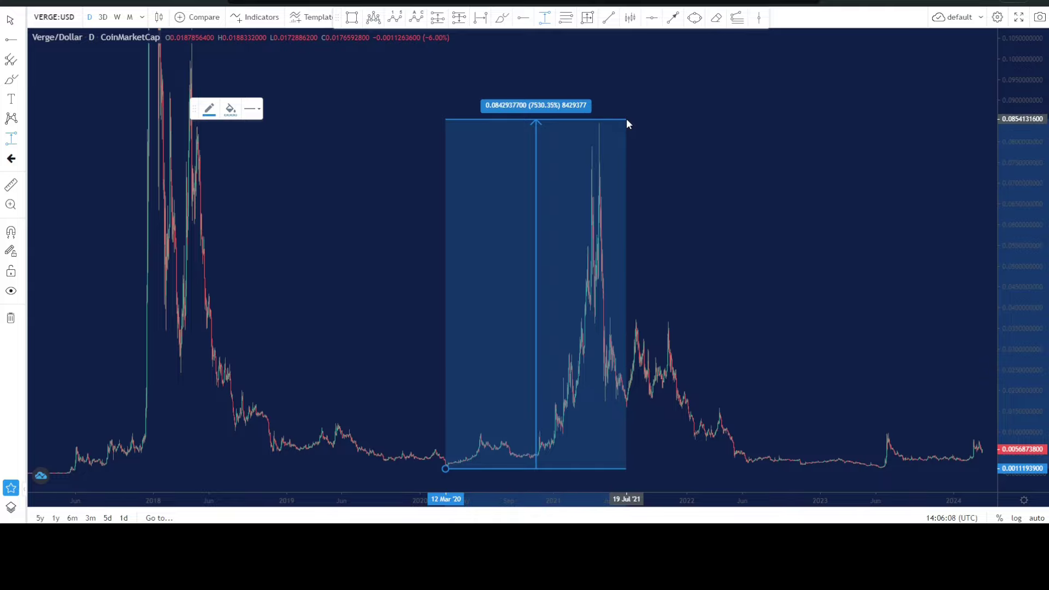
left_click(623, 121)
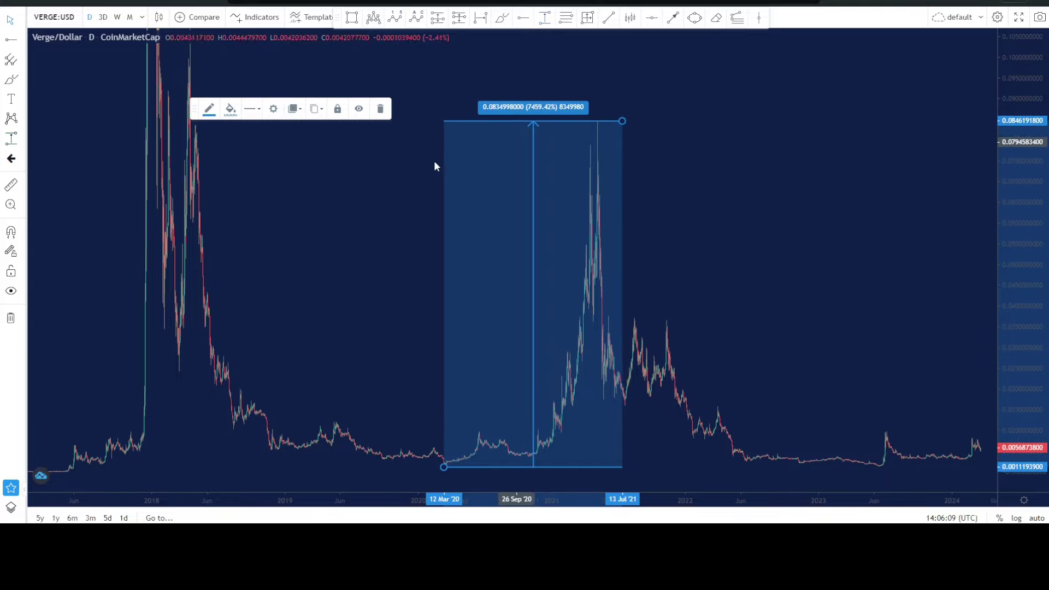
left_click(372, 211)
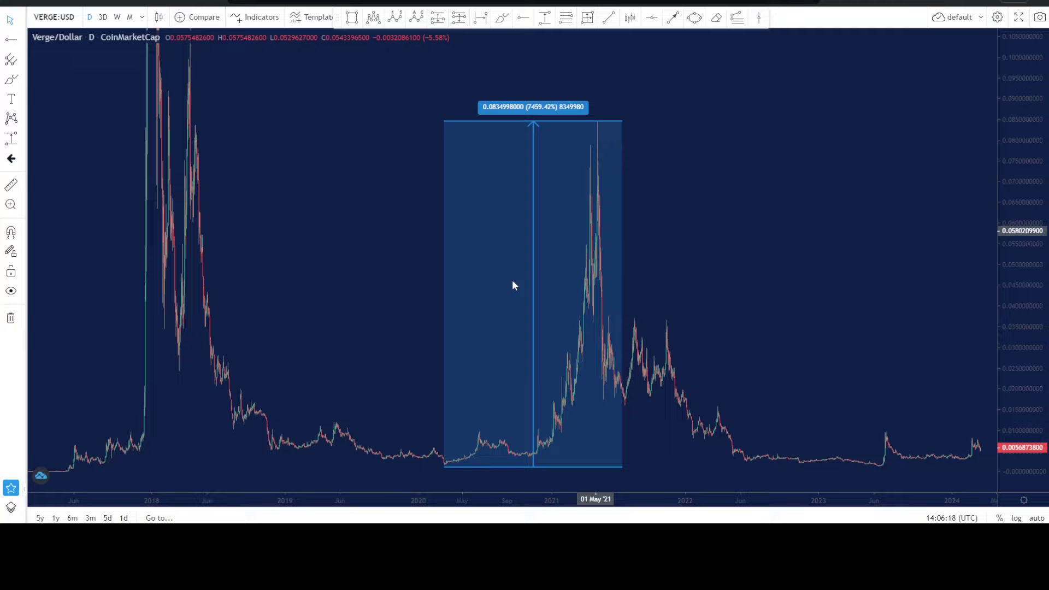
Step: Compare Verge's full 2018 peak with the long-term JASMY:USD and Cardano price histories, ending on the JASMY:USD chart
left_click_drag(1002, 180, 948, 486)
left_click_drag(300, 222, 316, 349)
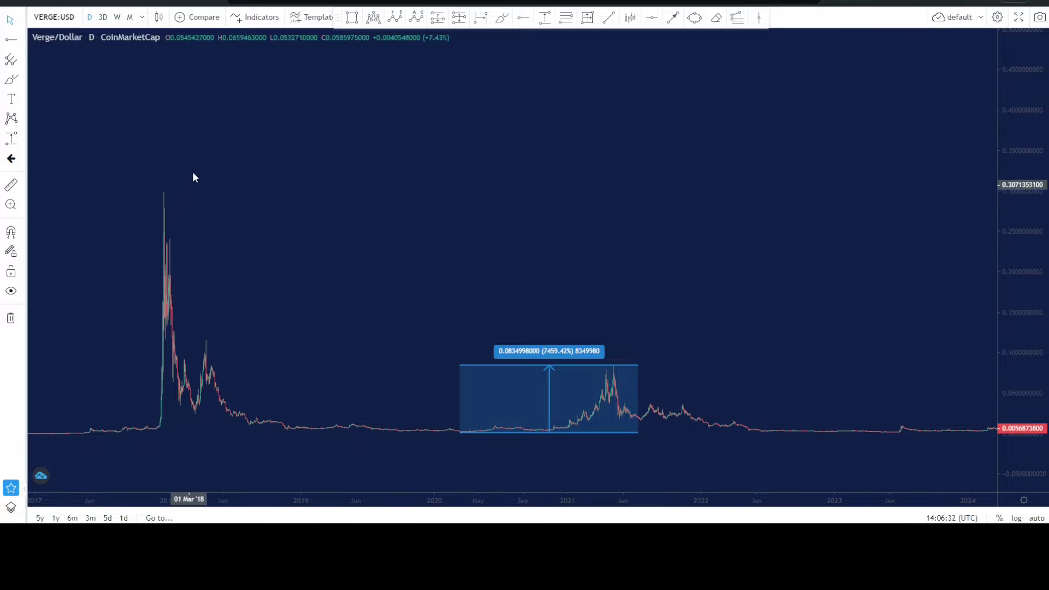
key("ctrl+Tab")
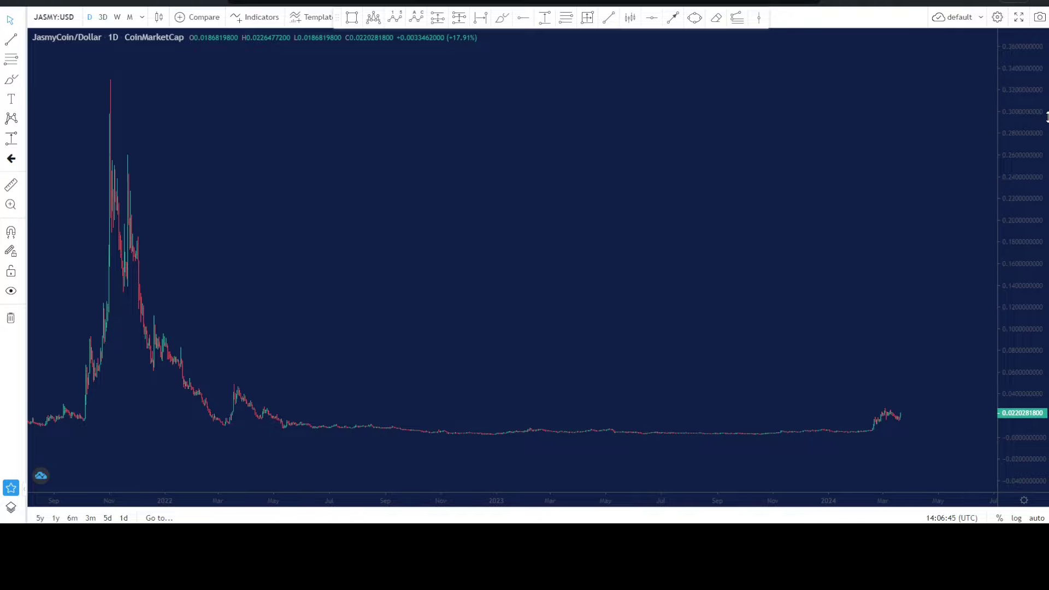
left_click_drag(1047, 117, 1044, 131)
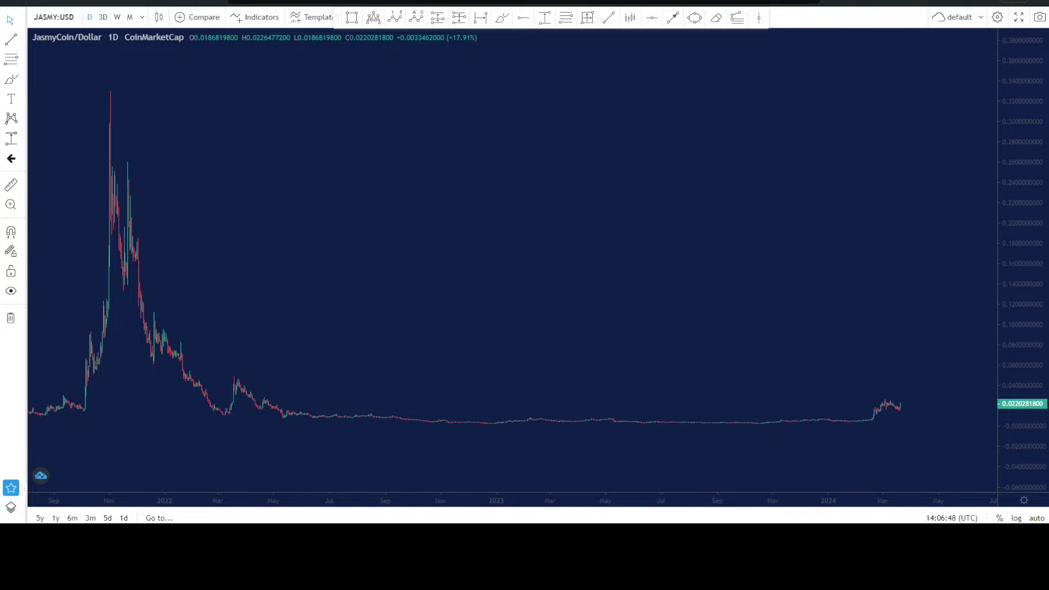
key("ctrl+Tab")
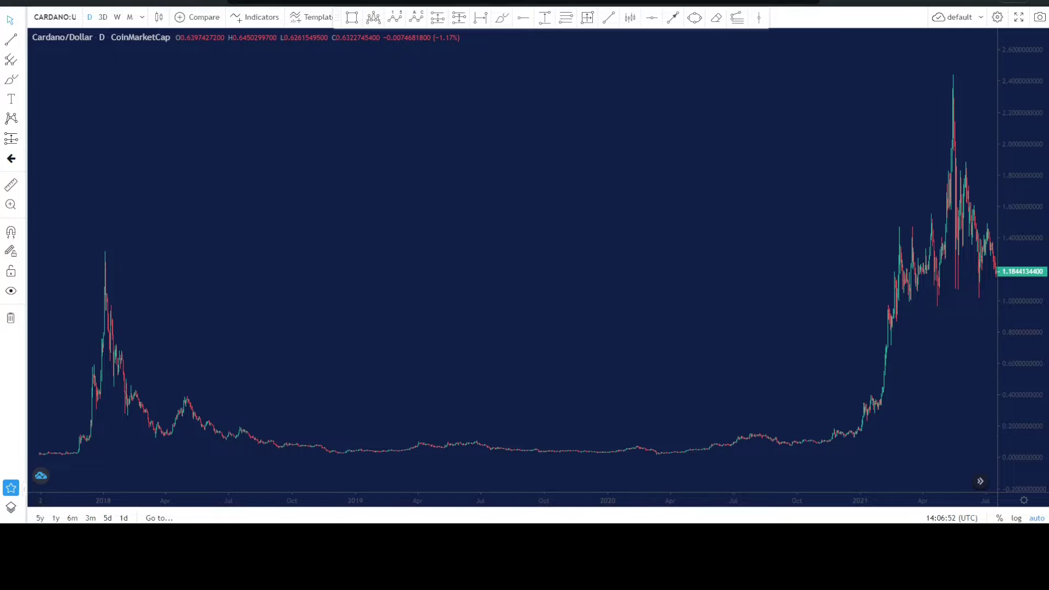
key("ctrl+Tab")
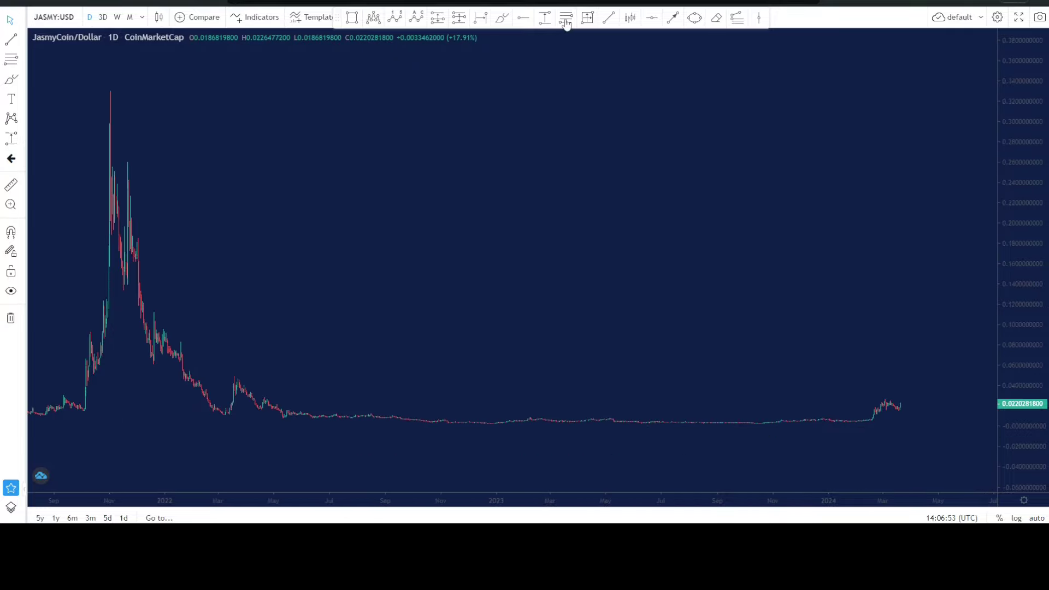
Step: Draw a Fibonacci retracement on JASMY:USD from the late-2021 high at about 0.3323 down to the base at about 0.0018
left_click(107, 88)
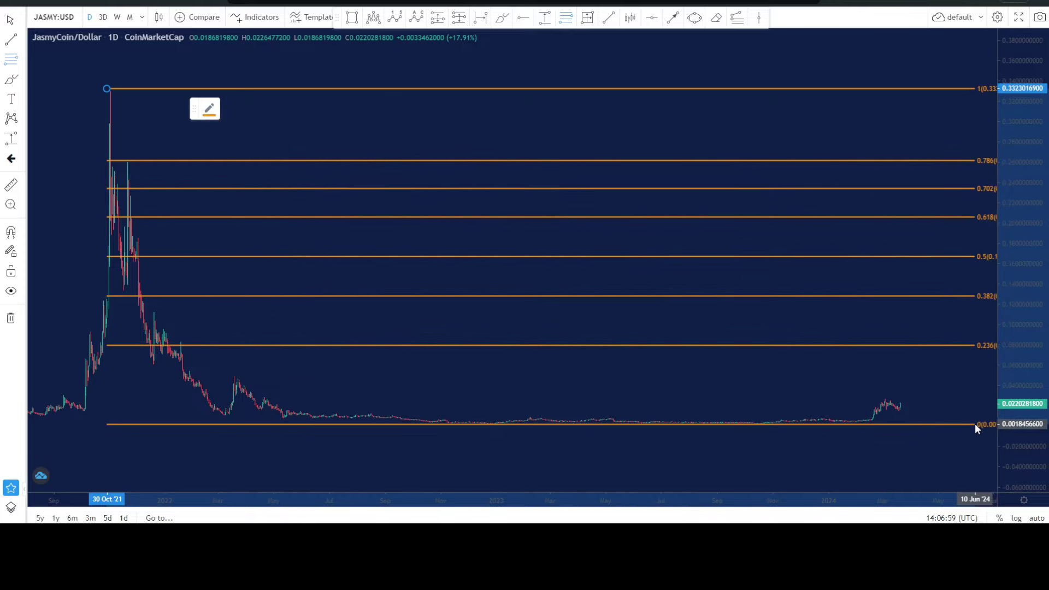
left_click(975, 424)
left_click(799, 402)
scroll(821, 385, "down", 2)
left_click_drag(789, 388, 537, 404)
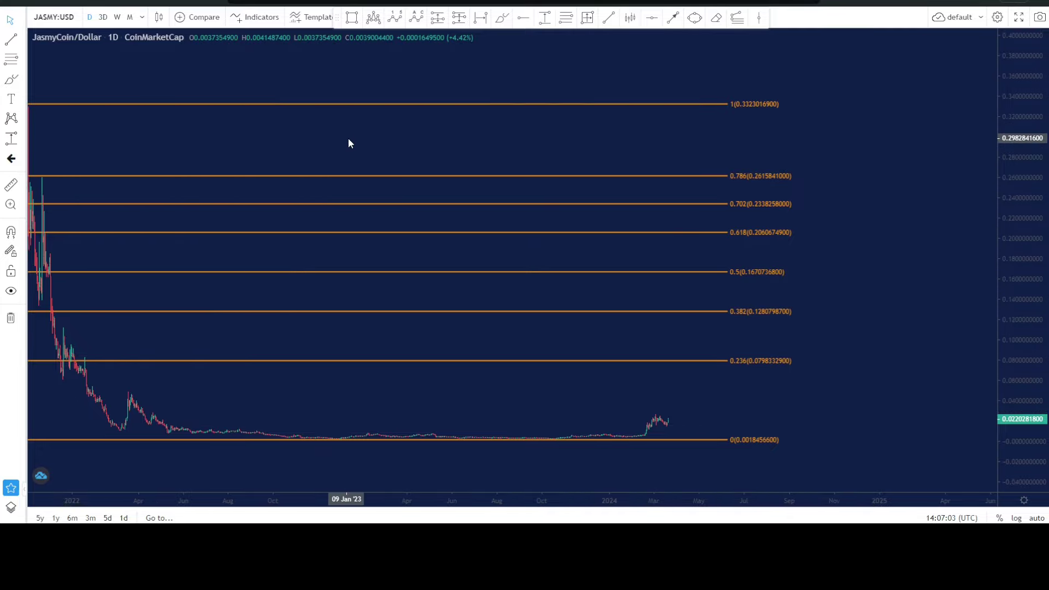
left_click_drag(349, 142, 441, 138)
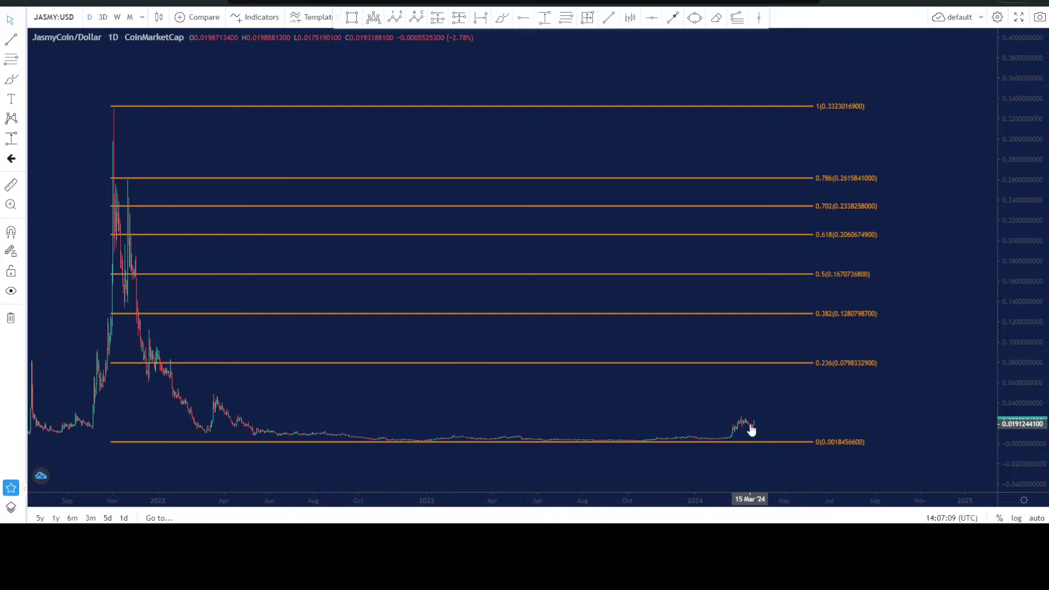
Step: Measure the price range from the latest JASMY:USD candle at about 0.0224 to just above the 0.702 level, and discard the measurement
left_click(535, 18)
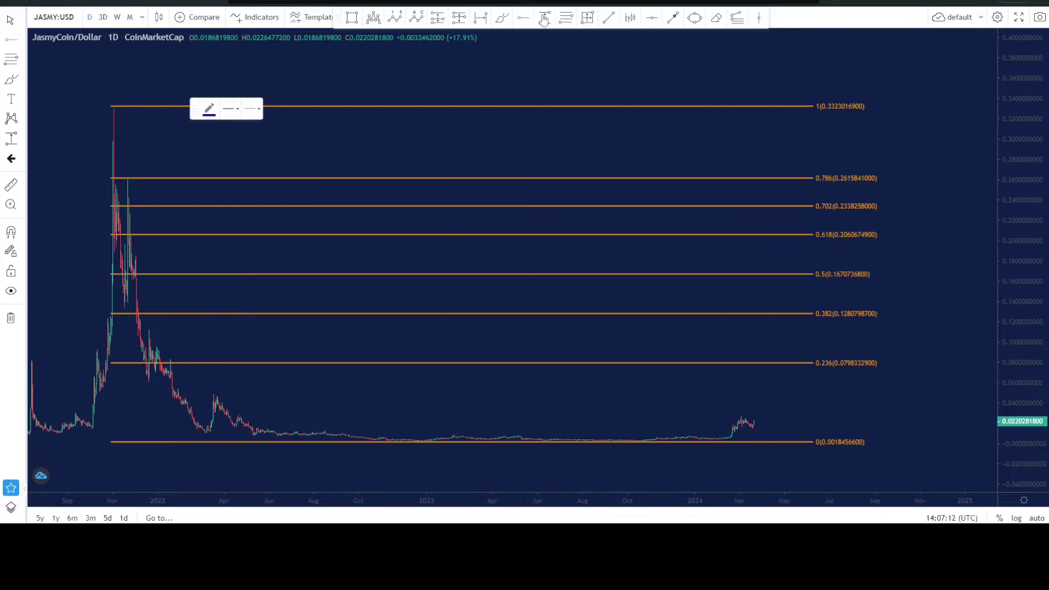
left_click(752, 421)
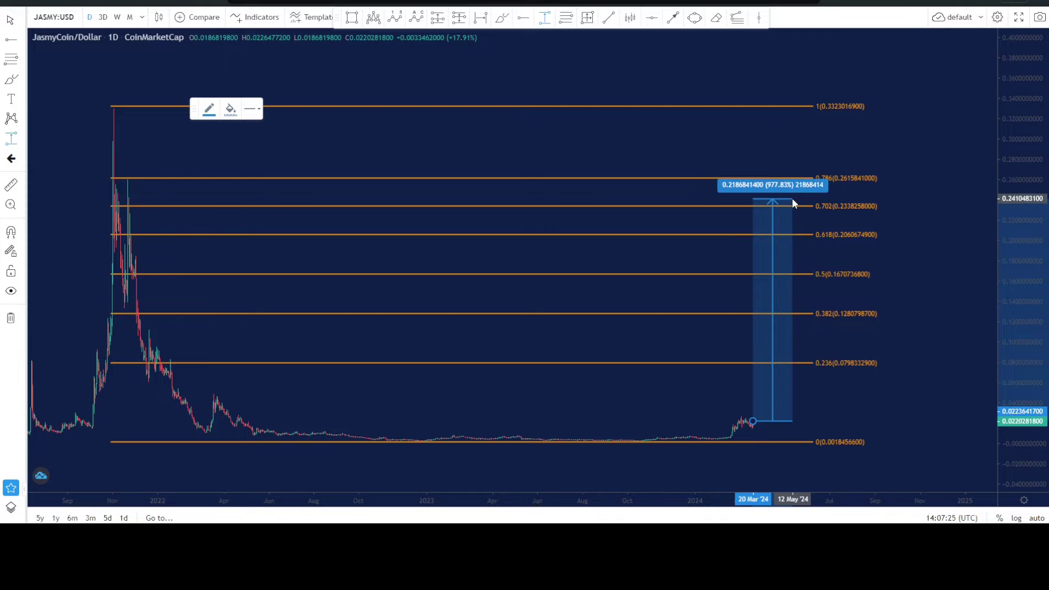
key("Escape")
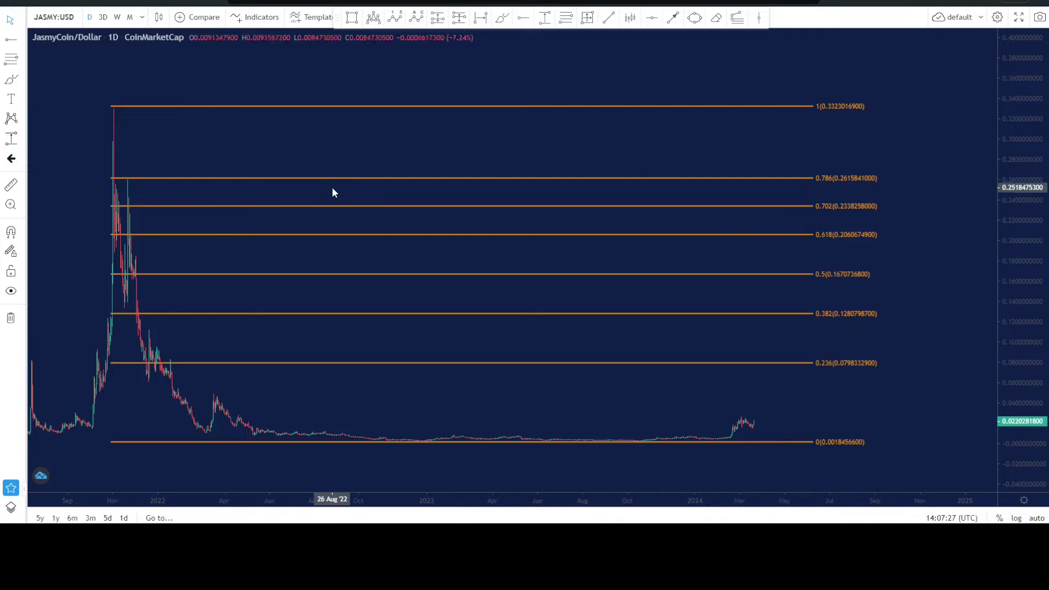
left_click(222, 70)
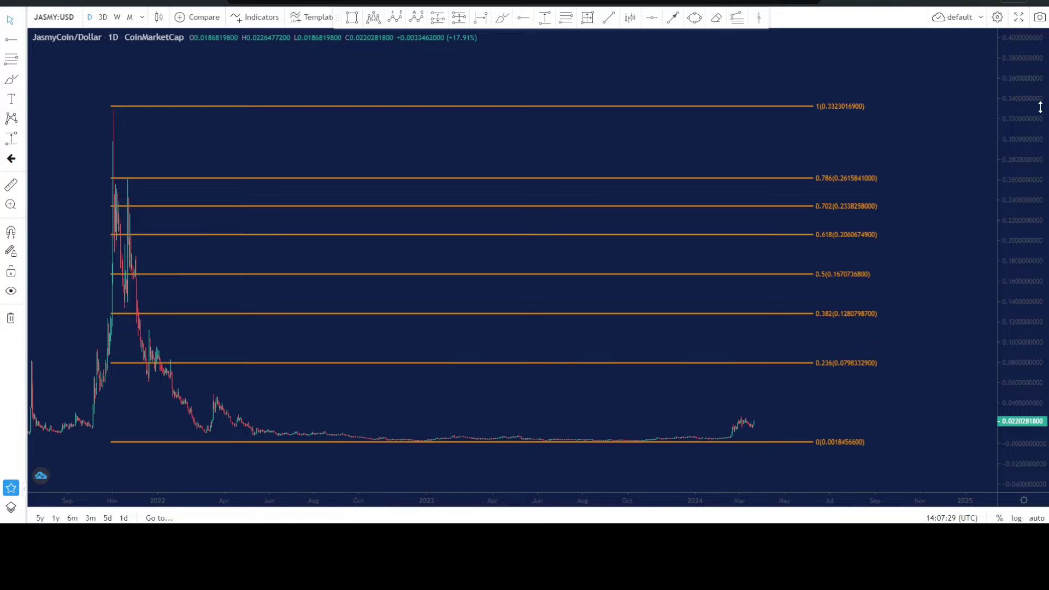
Step: Examine the JASMY:USD Fibonacci extension levels at 1.618, 2.618 and 3.618 above the late-2021 high
left_click_drag(1040, 107, 983, 290)
scroll(832, 180, "down", 3)
left_click_drag(798, 154, 621, 294)
left_click_drag(1021, 235, 1021, 364)
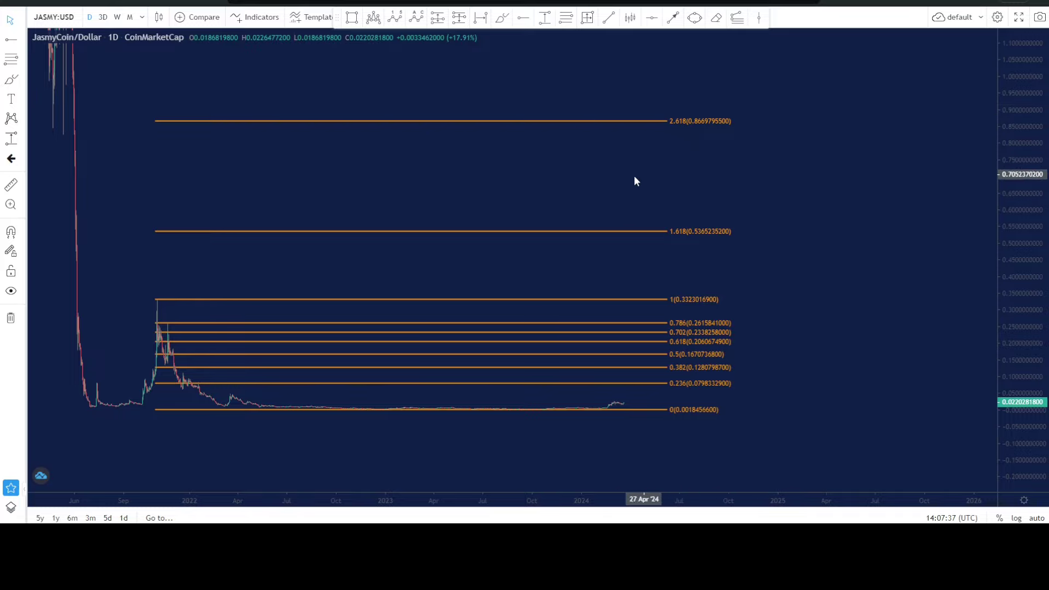
left_click_drag(496, 224, 605, 261)
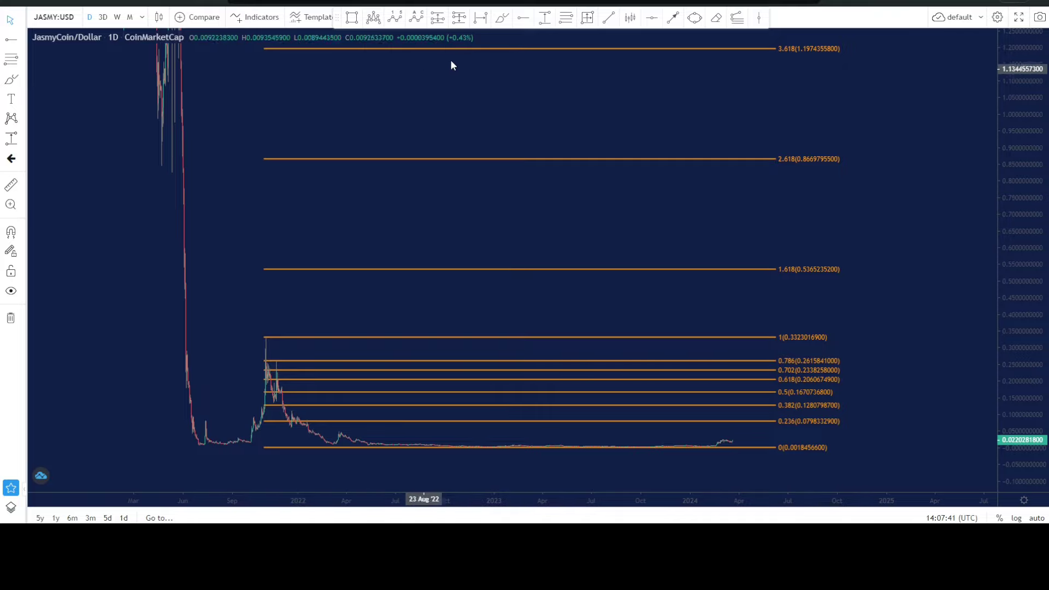
Step: Place a horizontal ray on the JASMY:USD chart from the May 2021 wick low at about 0.8253
left_click(520, 18)
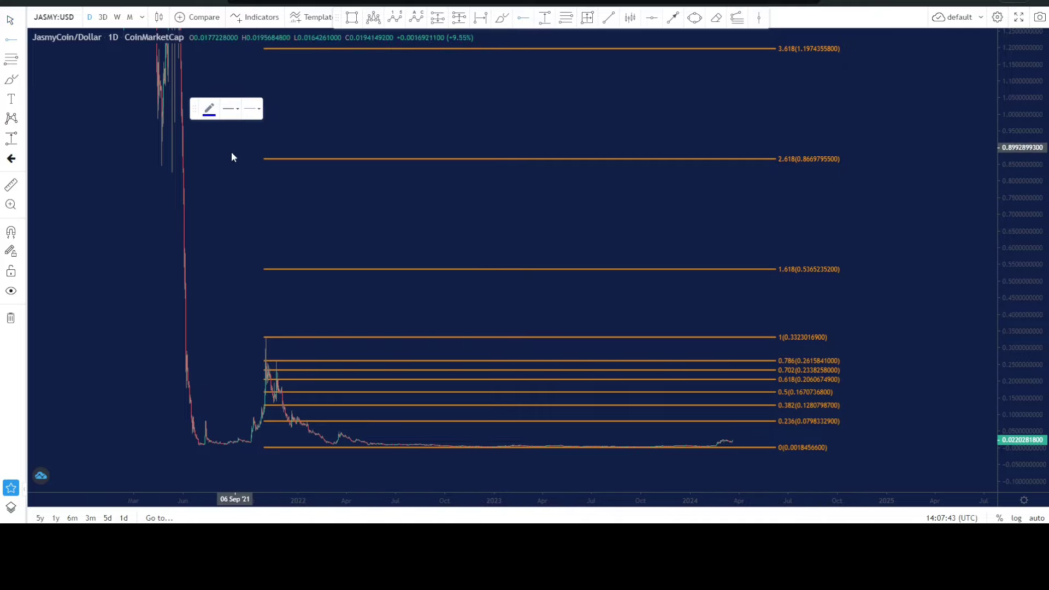
left_click(168, 172)
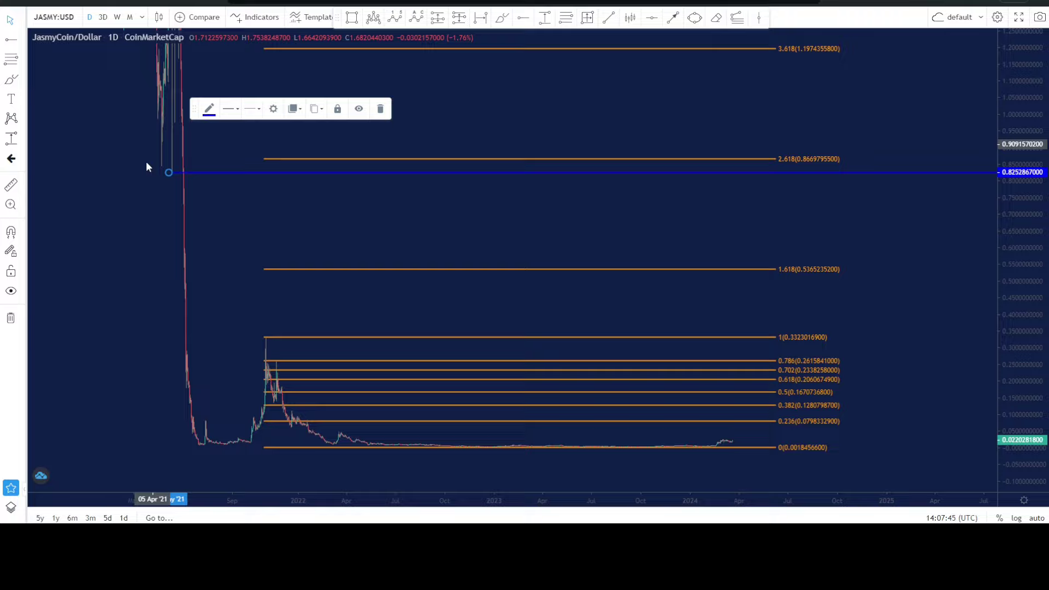
left_click(220, 153)
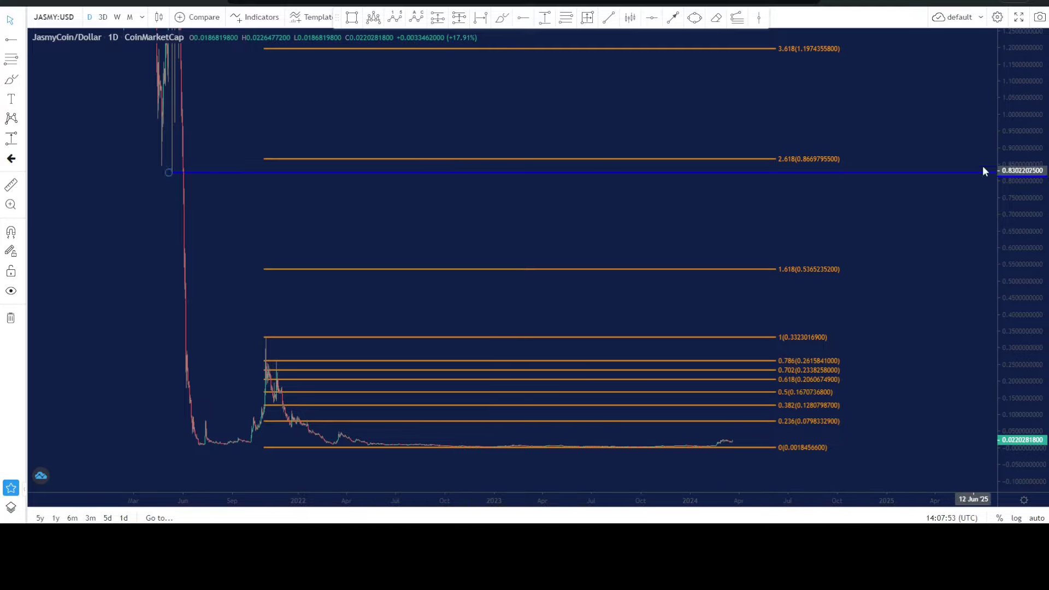
Step: Place a second horizontal ray from the start of the JASMY:USD price history in February 2021, at about 1.2141
left_click_drag(1029, 143, 1001, 331)
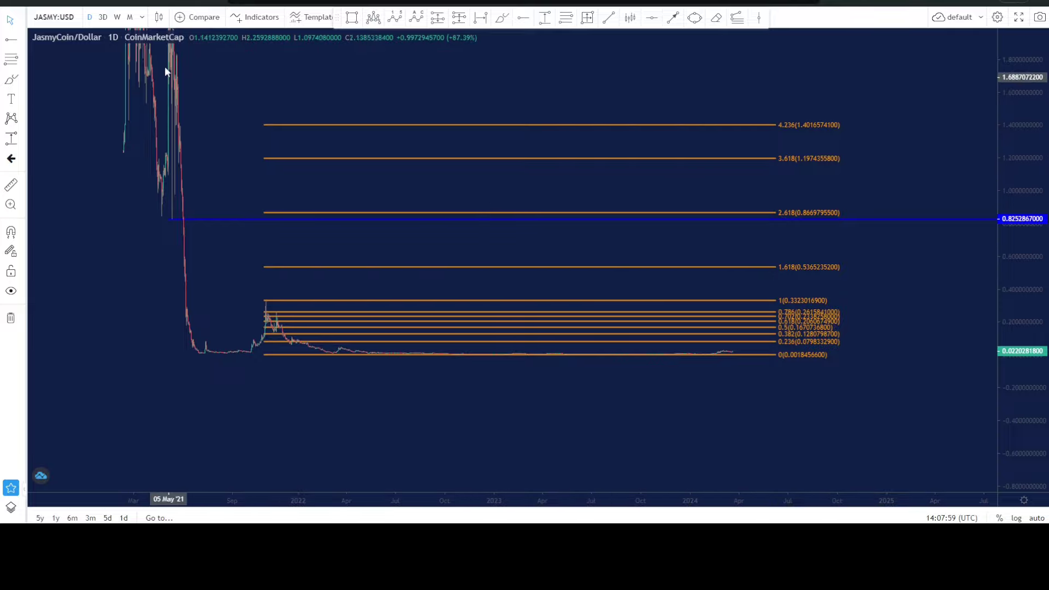
left_click(523, 18)
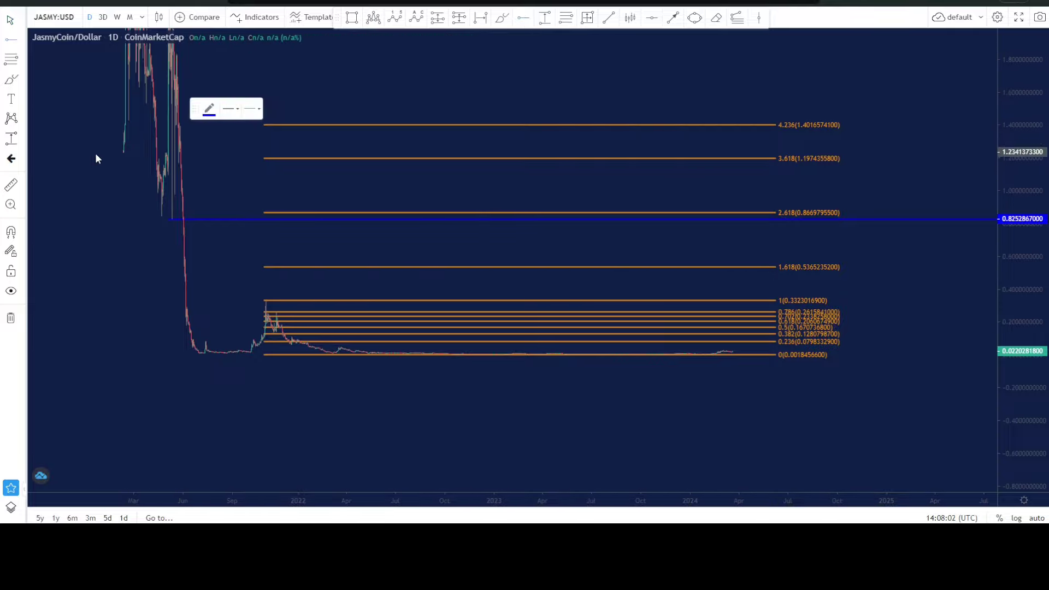
left_click(126, 155)
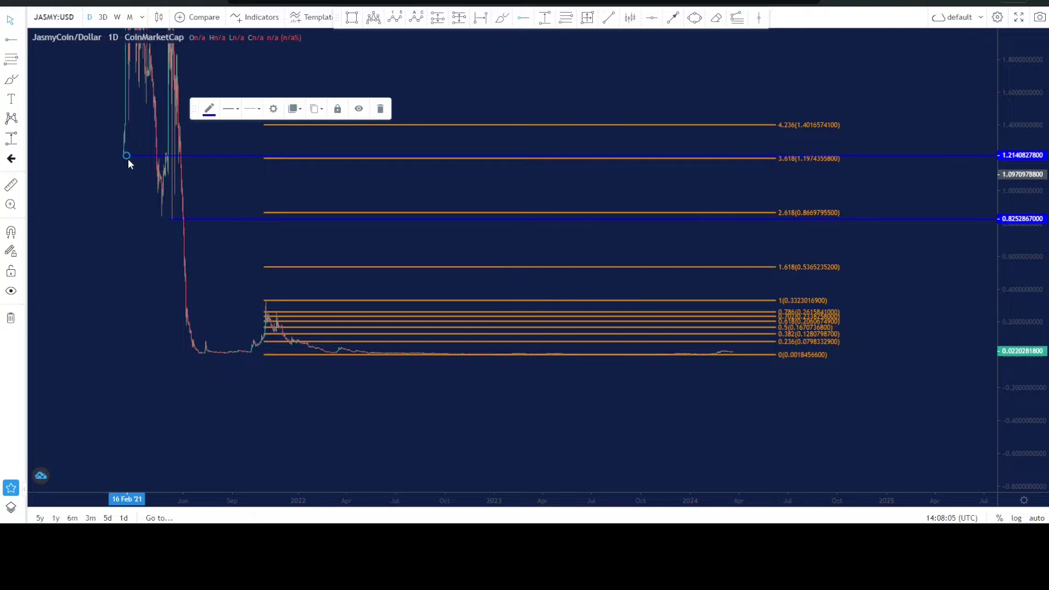
left_click(141, 125)
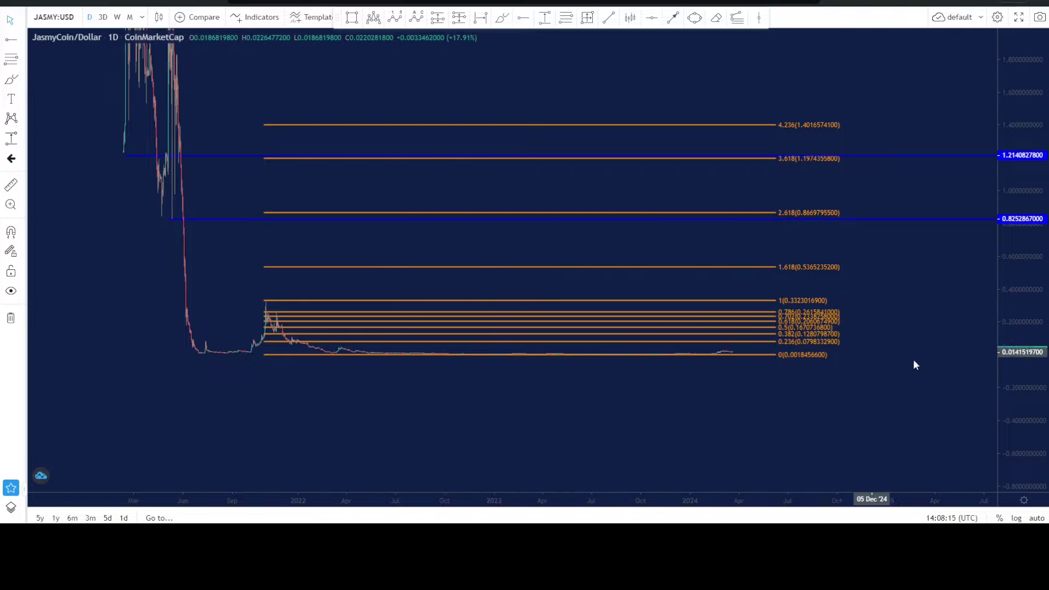
Step: Examine the JASMY:USD Fibonacci levels and both rays against the full price history, and bring up the Ethereum daily chart
left_click_drag(1047, 422, 950, 158)
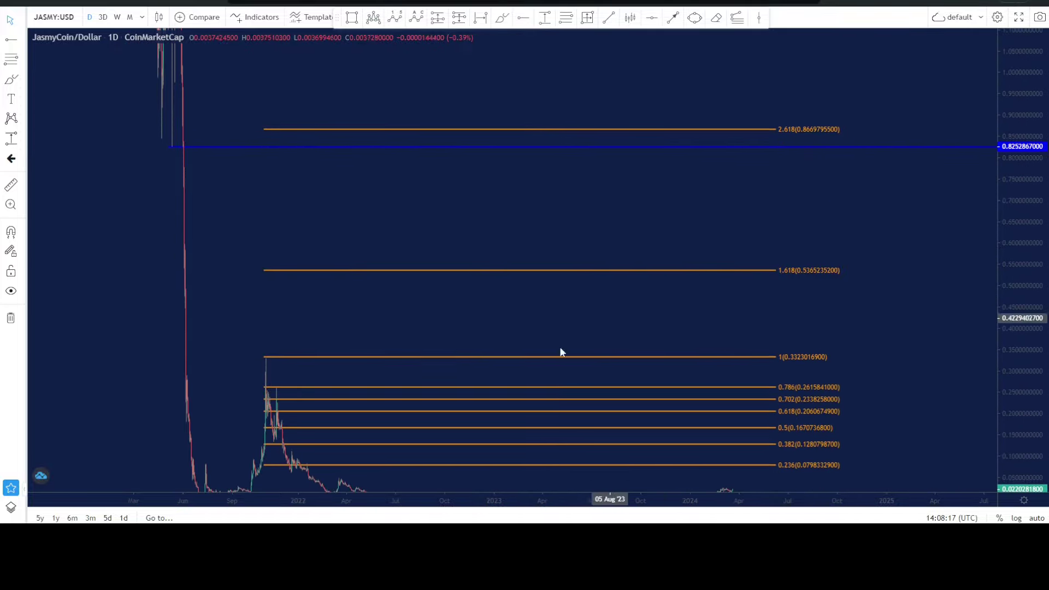
left_click_drag(533, 342, 456, 207)
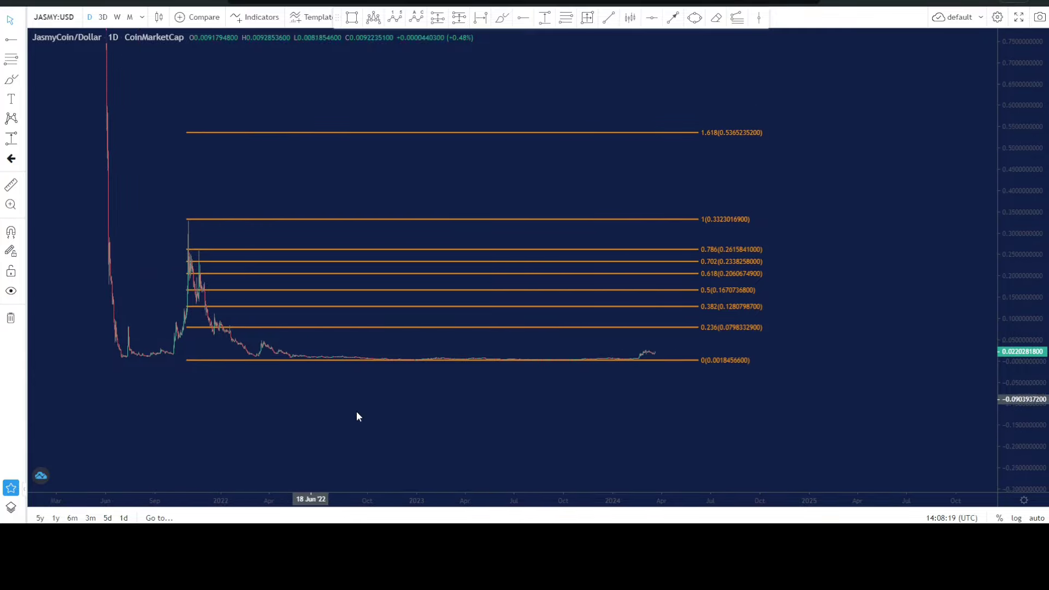
left_click_drag(1025, 411, 961, 295)
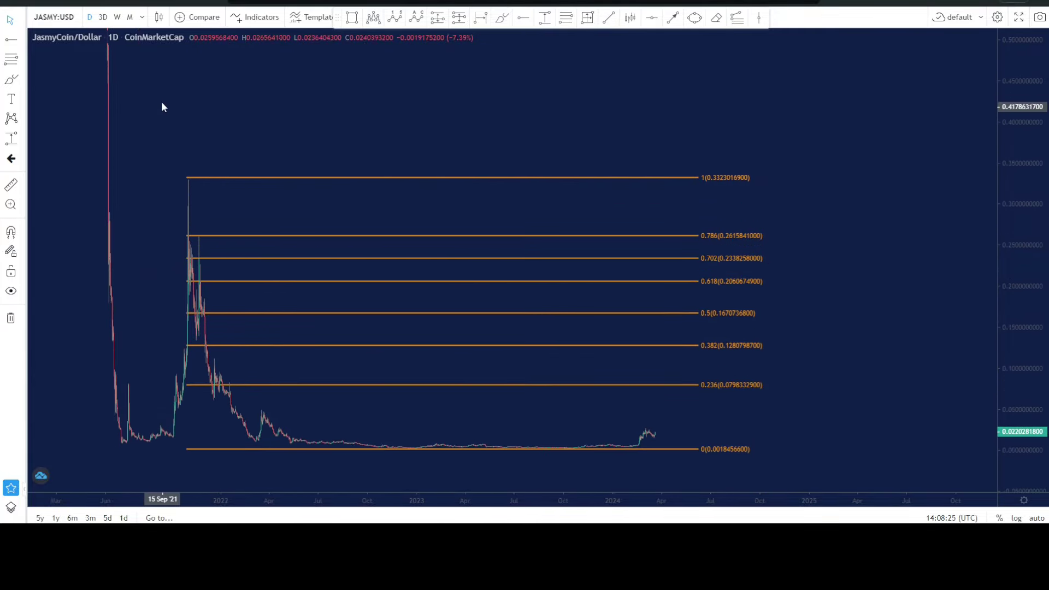
left_click_drag(1019, 164, 1005, 421)
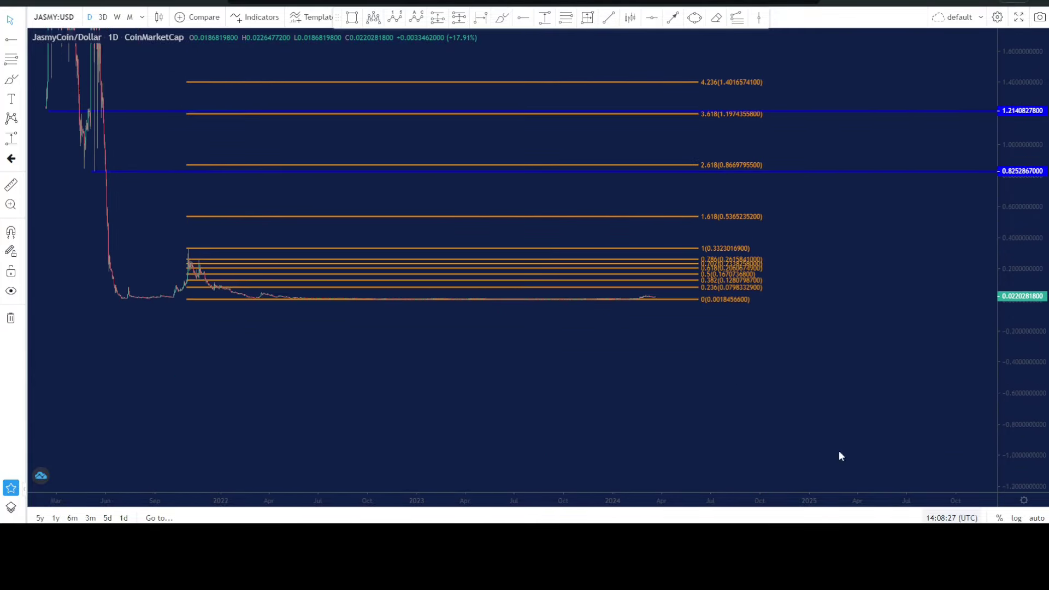
scroll(616, 407, "down", 6)
left_click_drag(1016, 140, 1010, 464)
left_click_drag(505, 351, 247, 410)
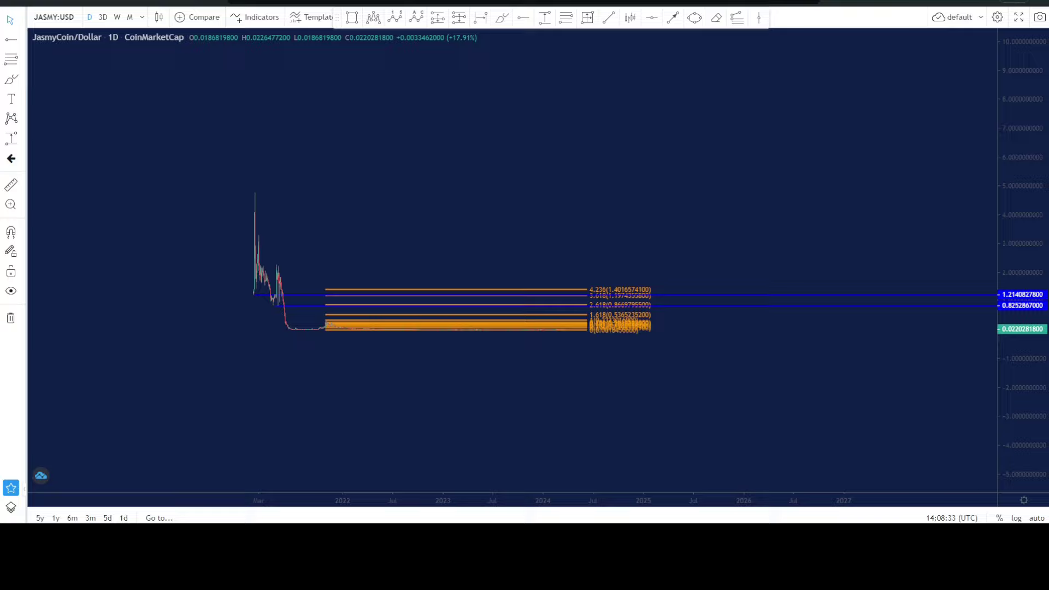
key("ctrl+Tab")
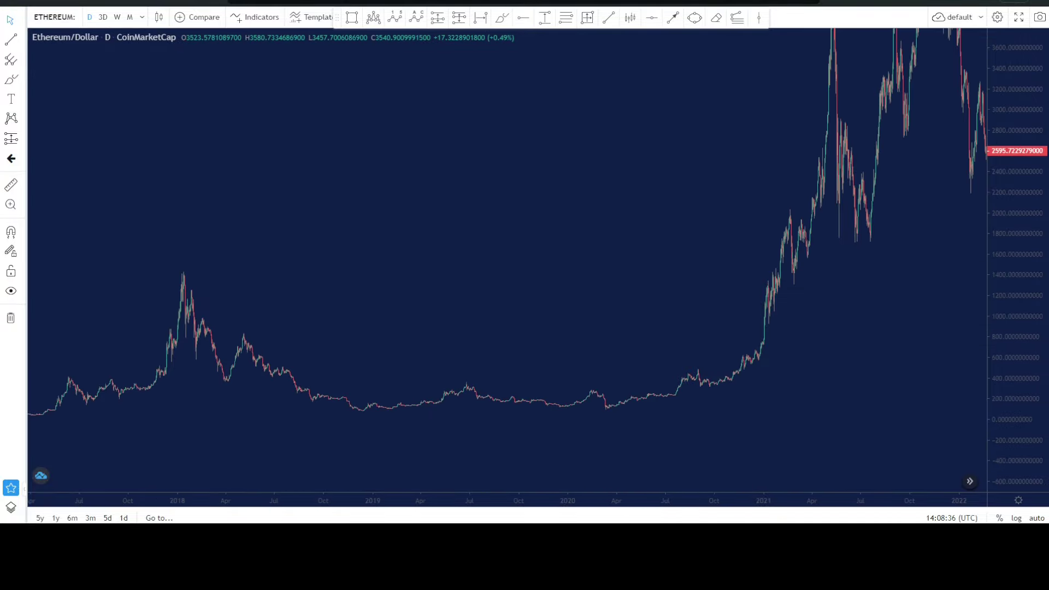